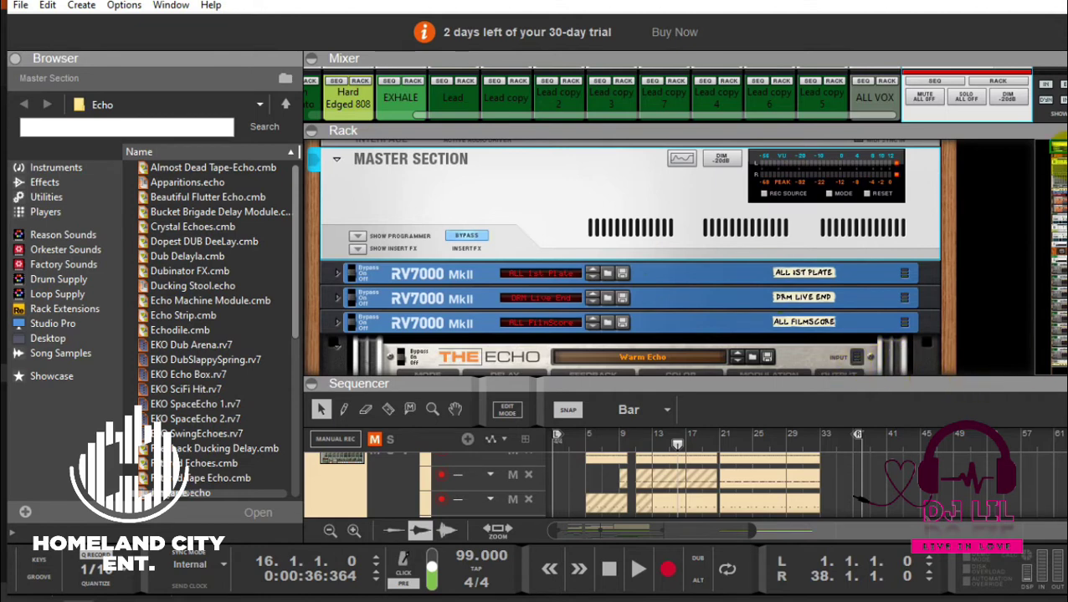
- Check the mixer send knobs, then collapse the mixer to show Warm Echo and Drum Patch Official
left_click_drag(966, 124, 922, 362)
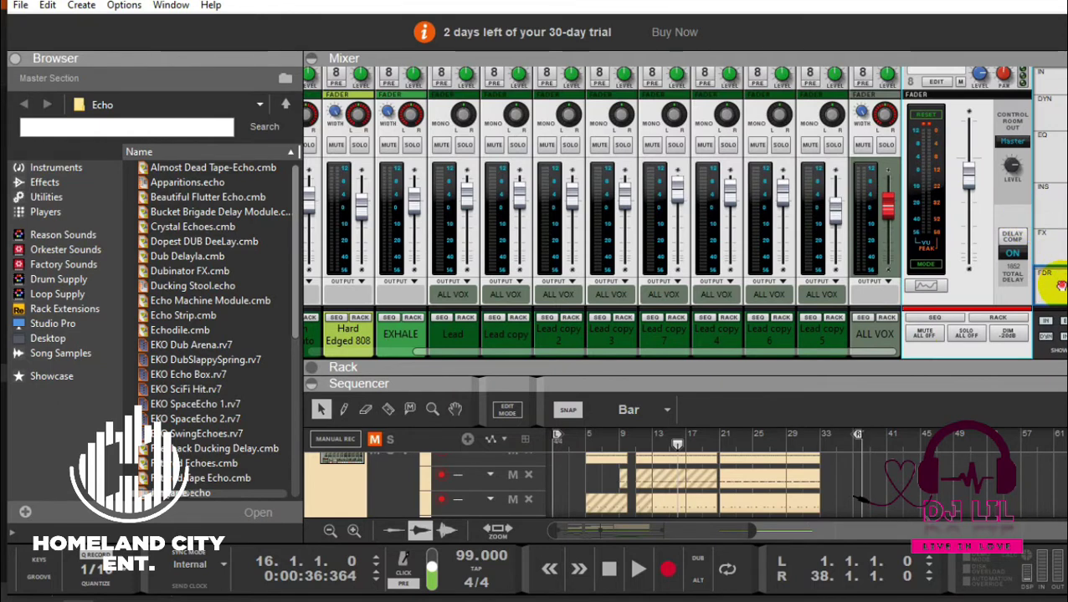
left_click_drag(1058, 285, 1059, 252)
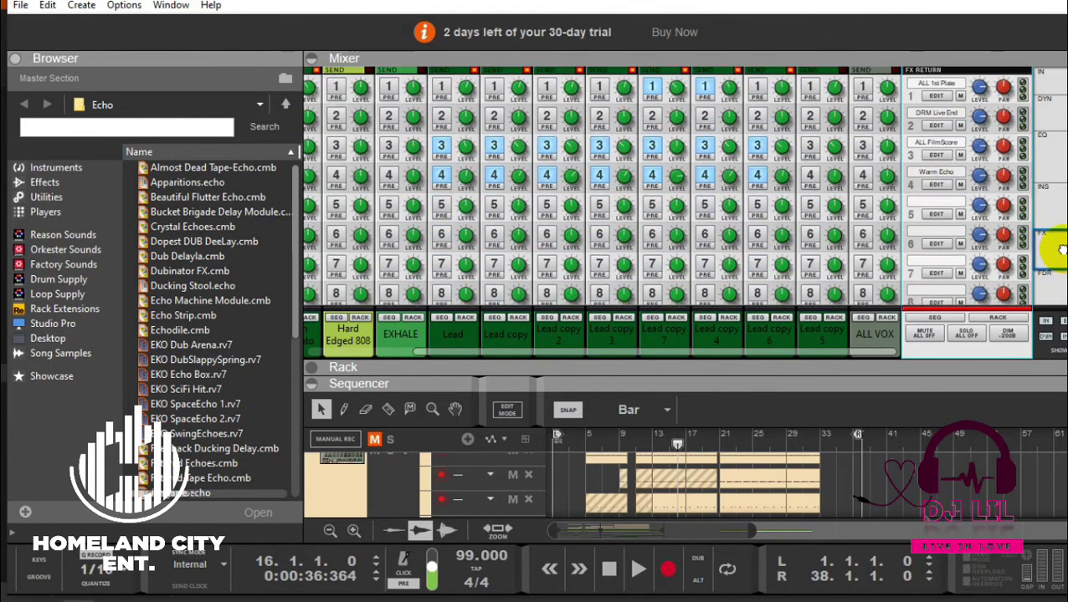
scroll(1059, 252, "down", 1)
scroll(1059, 252, "up", 2)
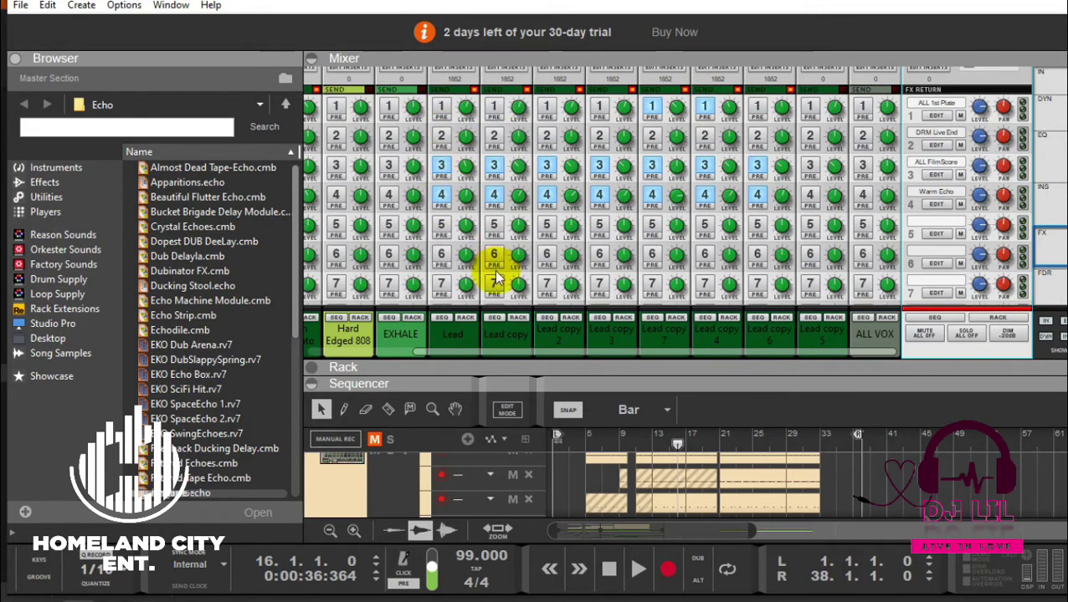
left_click_drag(822, 367, 810, 164)
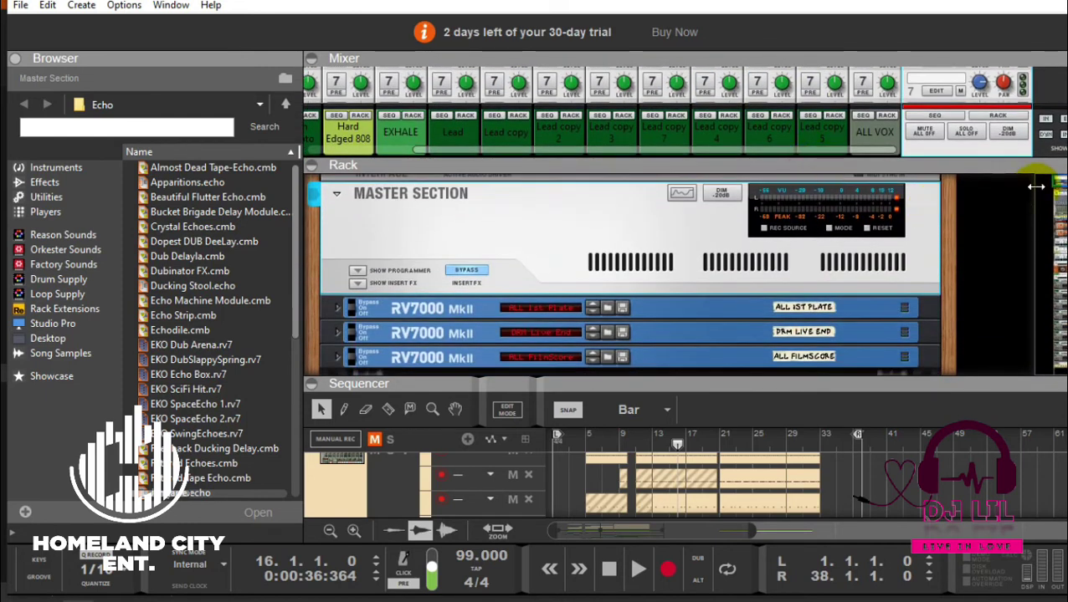
left_click_drag(1061, 182, 1061, 193)
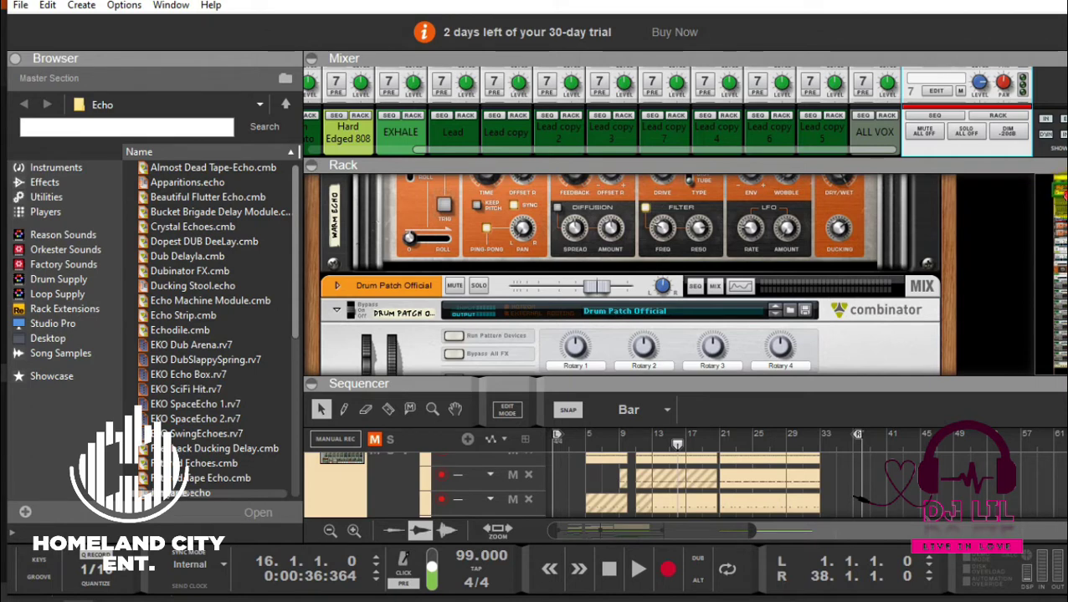
- Scroll the rack past The Echo to EXHALE's Audiomatic and enlarge the sequencer
left_click_drag(1058, 194, 1058, 188)
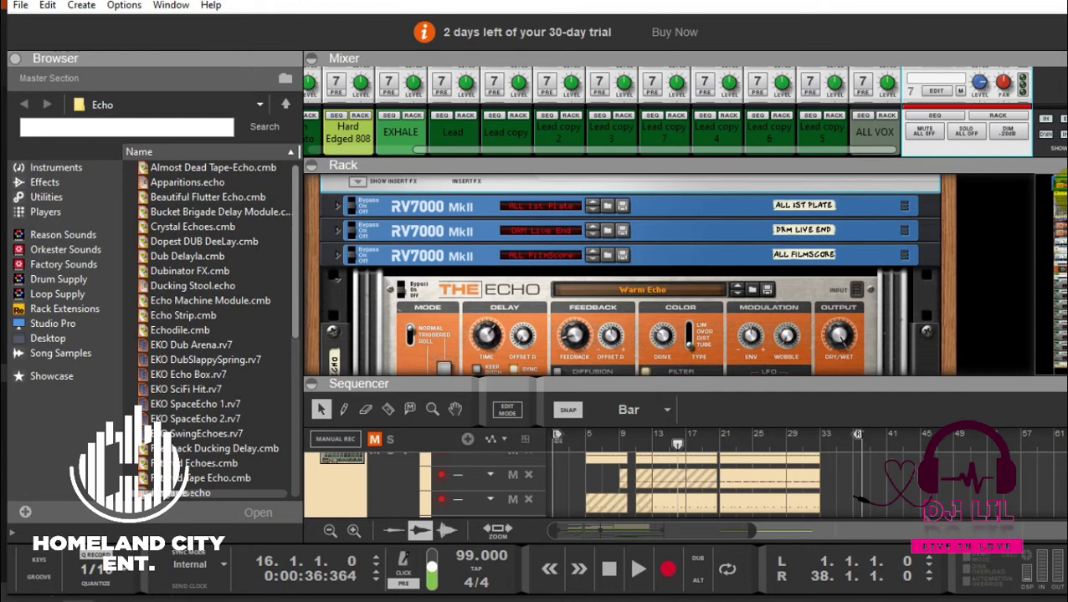
left_click_drag(1058, 187, 1060, 276)
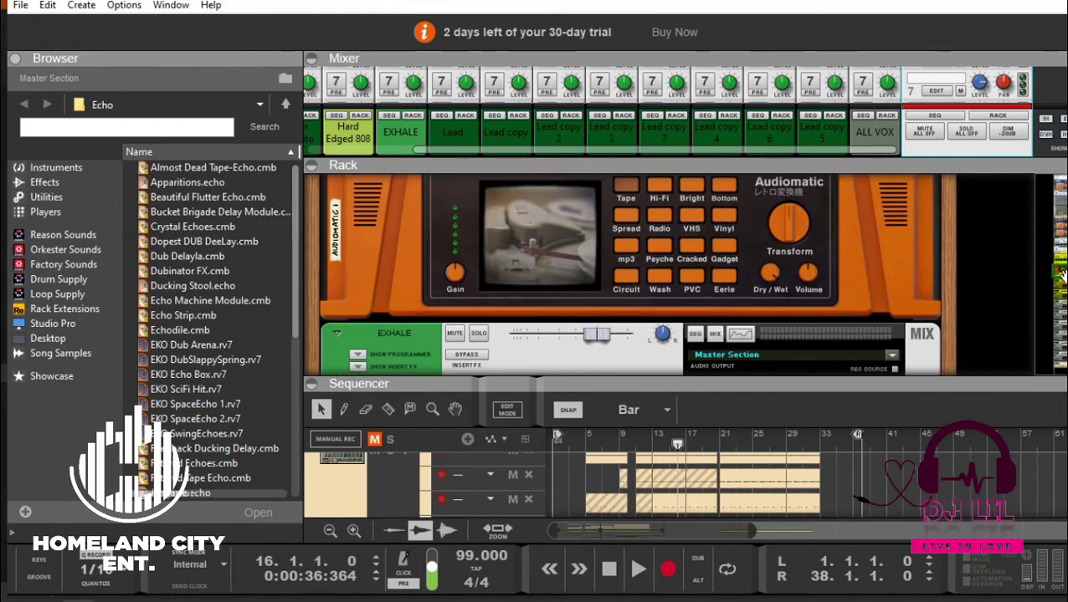
left_click_drag(727, 379, 740, 270)
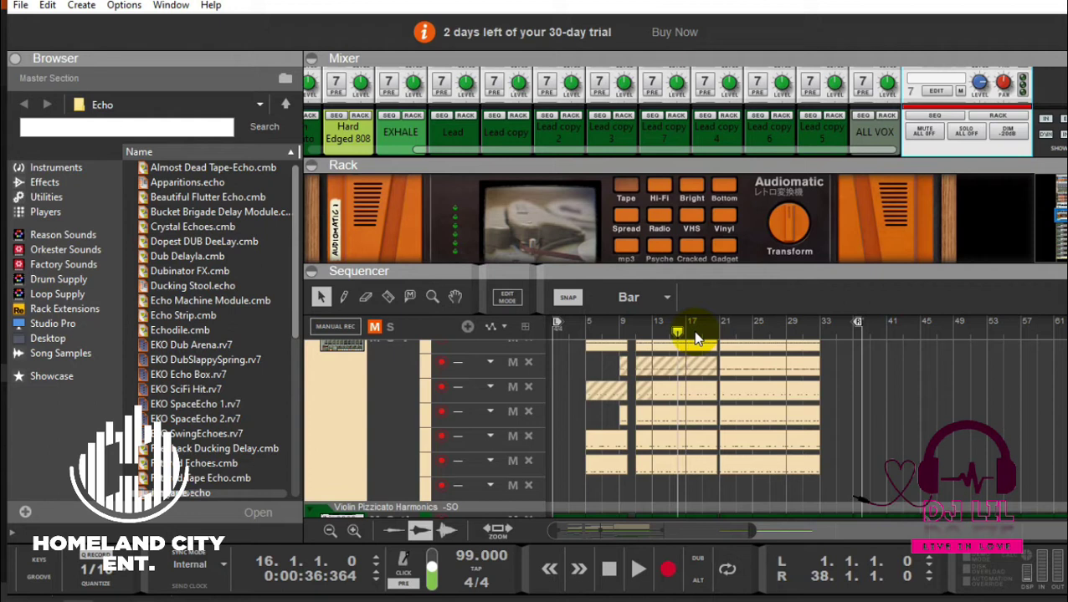
- Play the song to review the Lead copy tracks, stopping around bar 24
key("space")
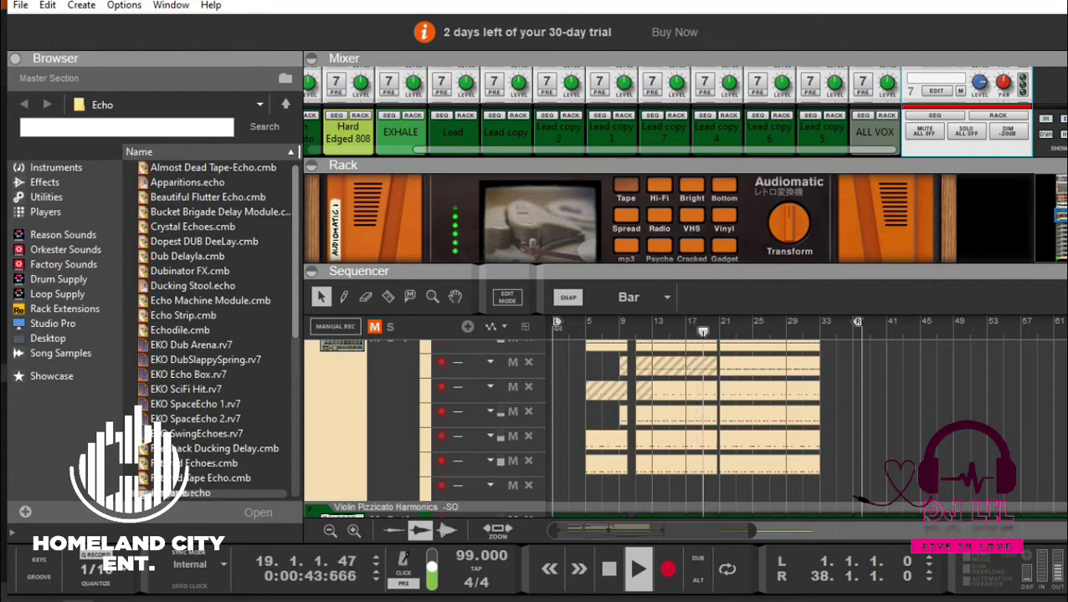
key("ctrl+e")
scroll(683, 419, "down", 2)
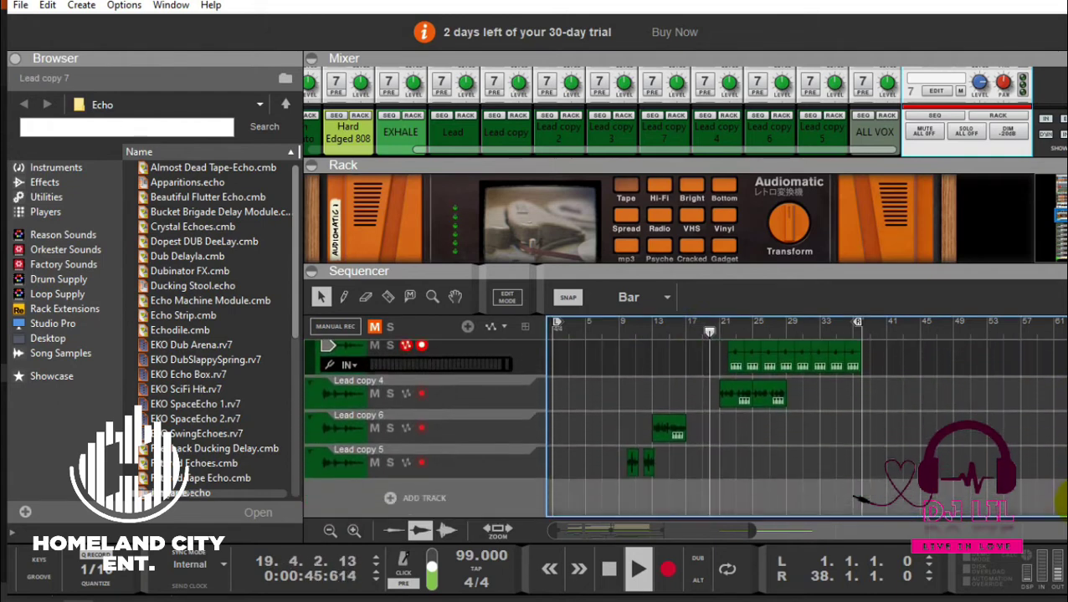
scroll(684, 419, "up", 3)
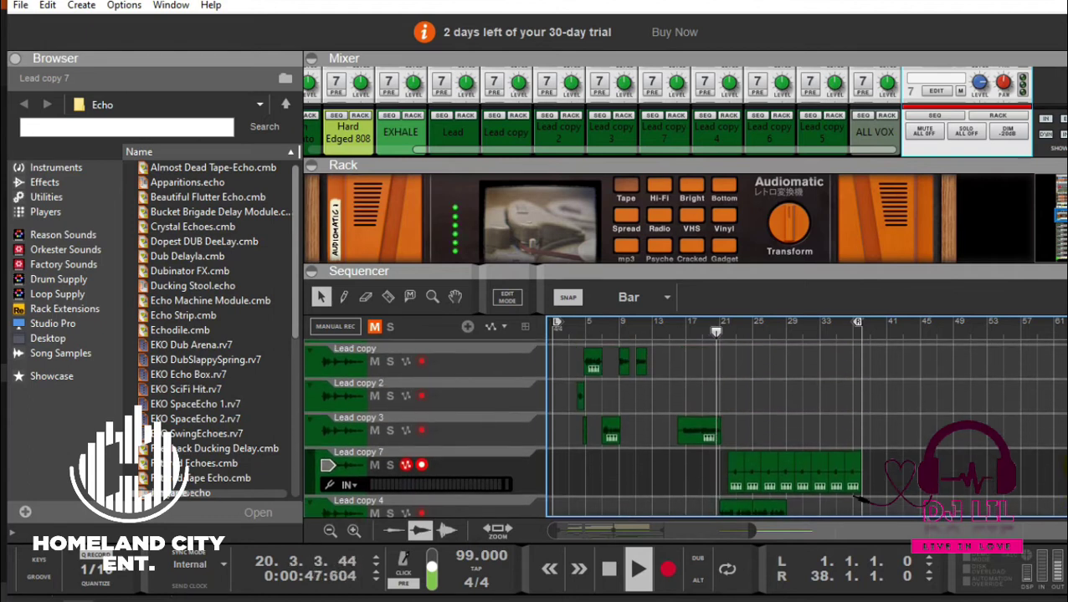
scroll(856, 496, "down", 1)
scroll(855, 498, "down", 1)
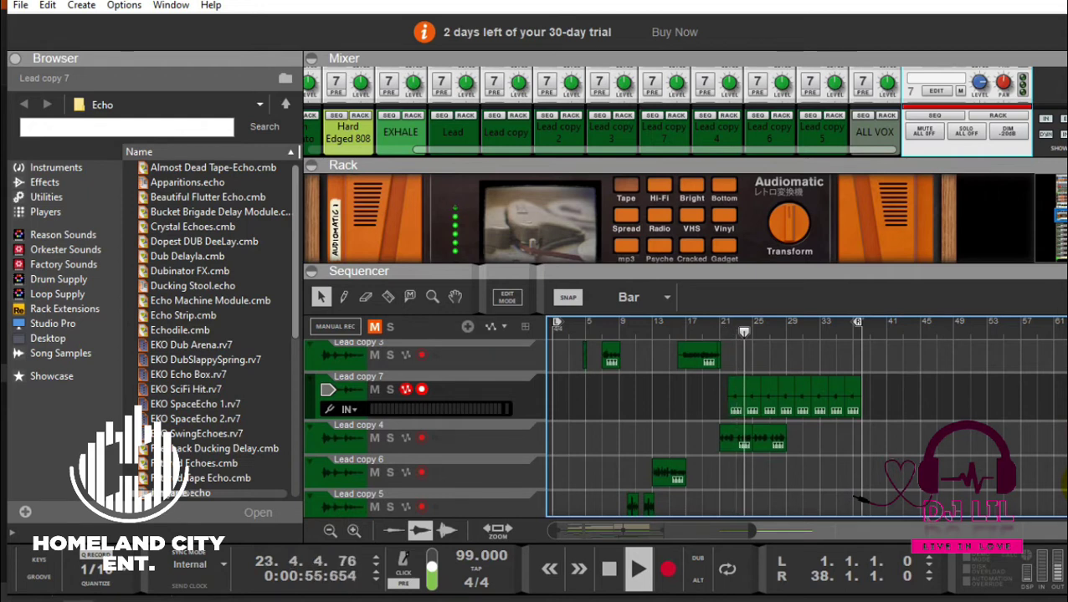
key("space")
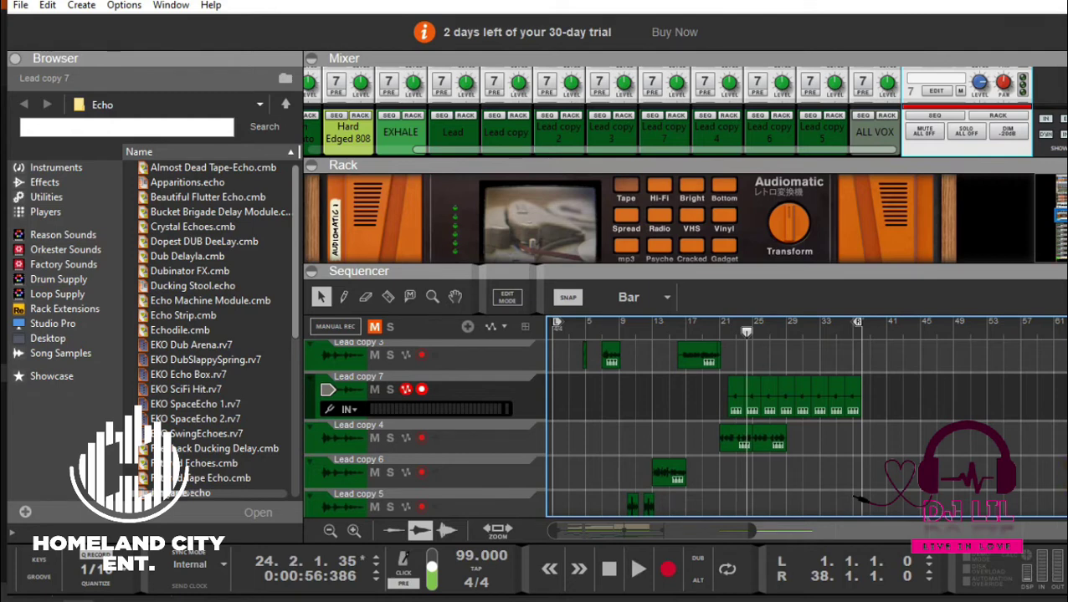
scroll(670, 427, "up", 10)
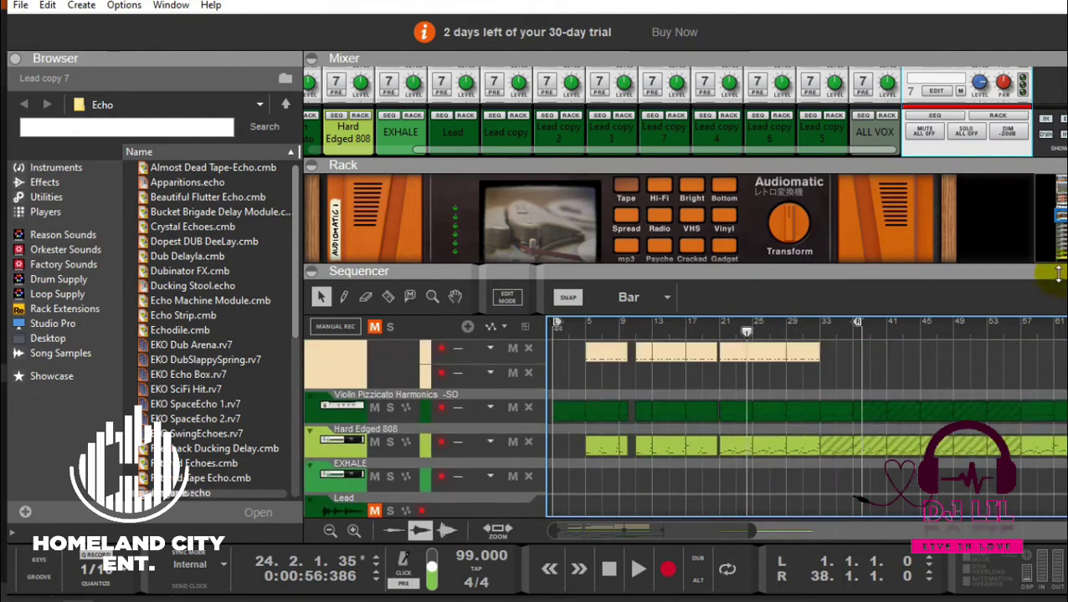
- Resize the rack and mixer panels so the rack shows the Redrum drum machine
left_click_drag(1046, 278, 1046, 345)
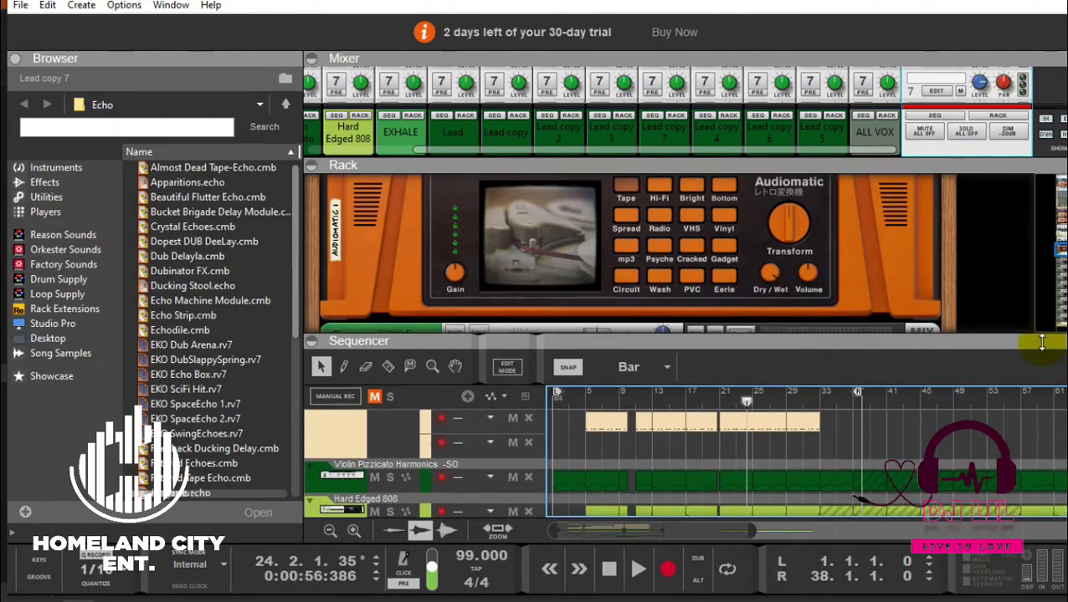
scroll(1059, 238, "up", 3)
scroll(1058, 239, "up", 3)
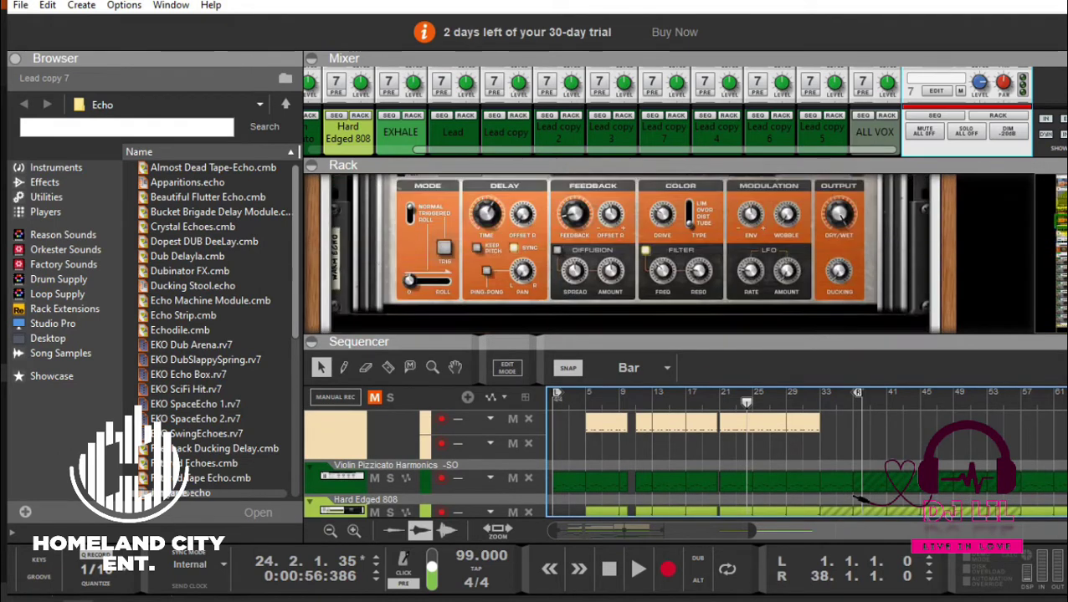
scroll(1059, 239, "up", 3)
left_click_drag(953, 165, 928, 378)
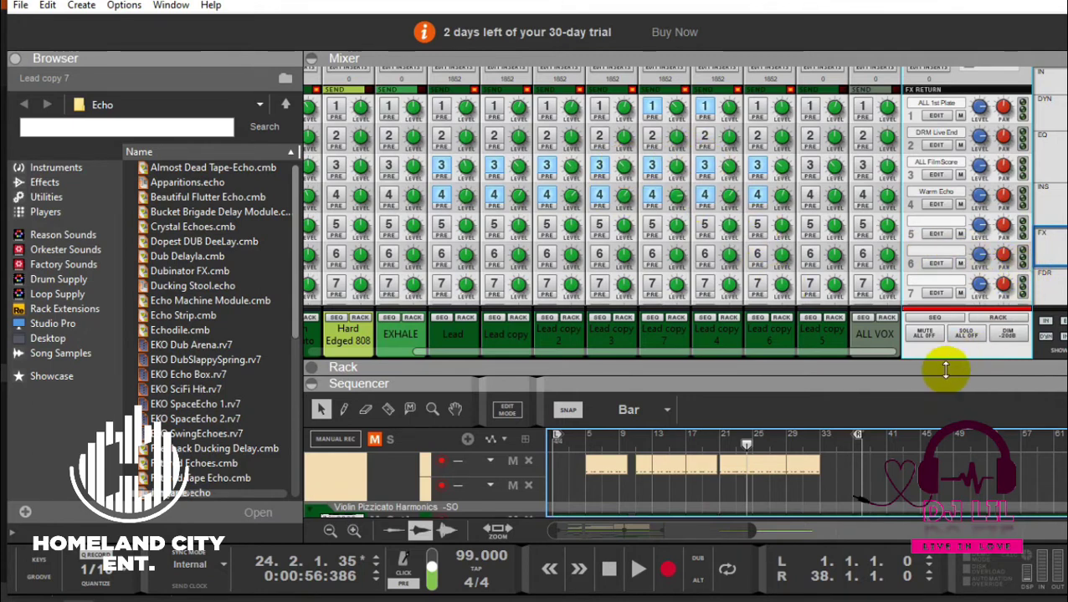
left_click_drag(948, 369, 960, 74)
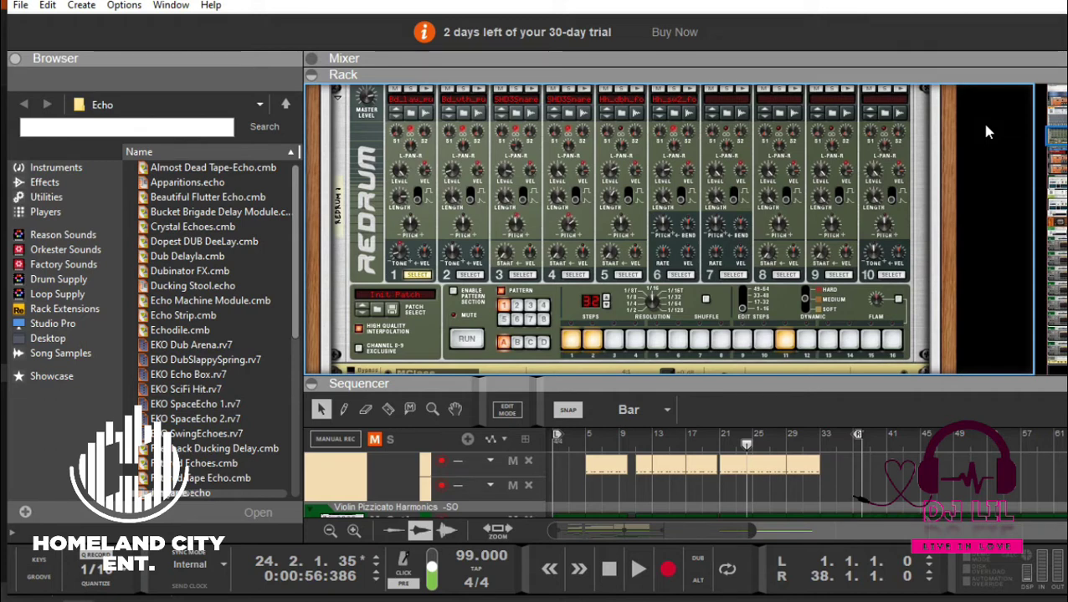
- Add The Echo with the Warm Echo patch as a send effect above the RV7000 reverbs
right_click(985, 127)
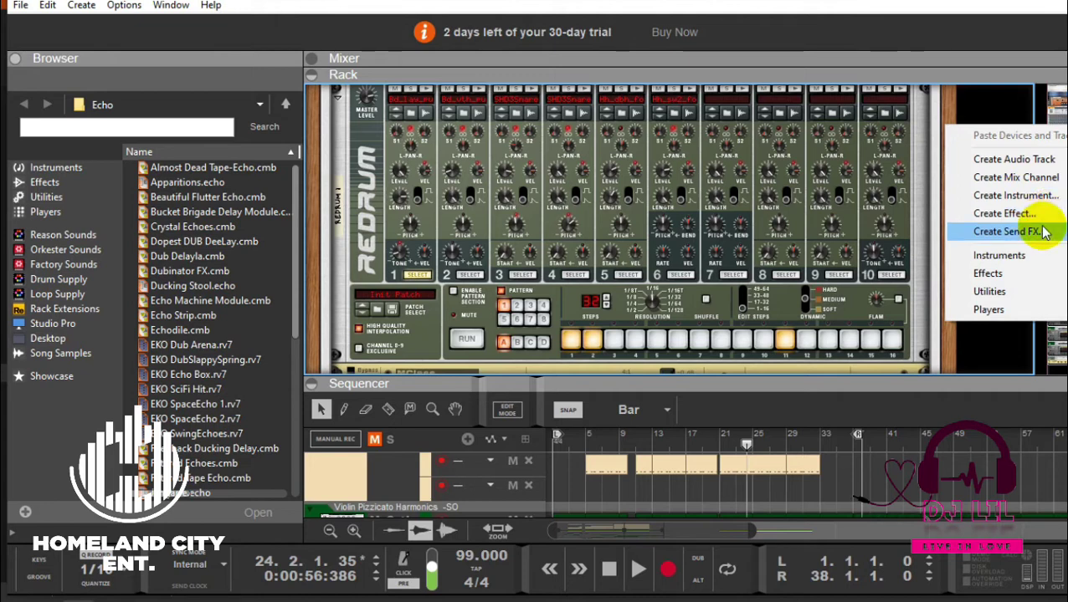
left_click(1044, 232)
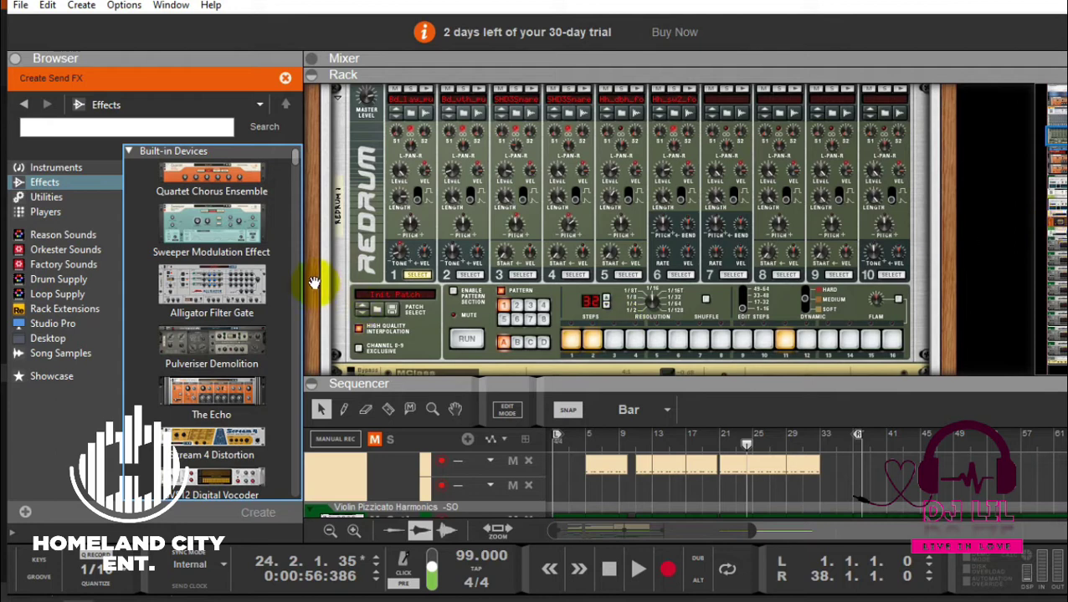
left_click(241, 407)
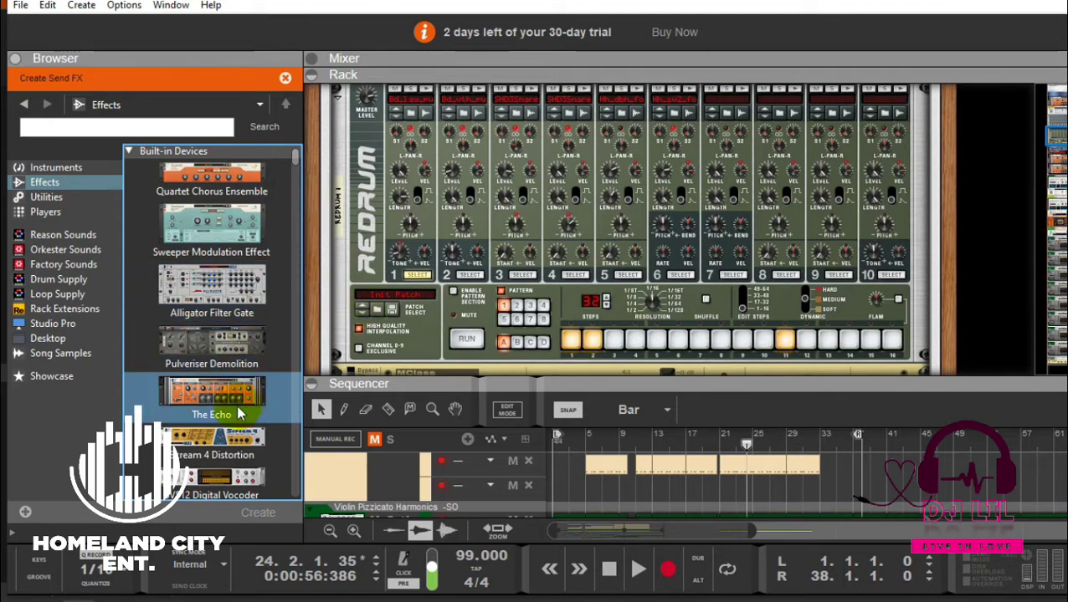
double_click(237, 410)
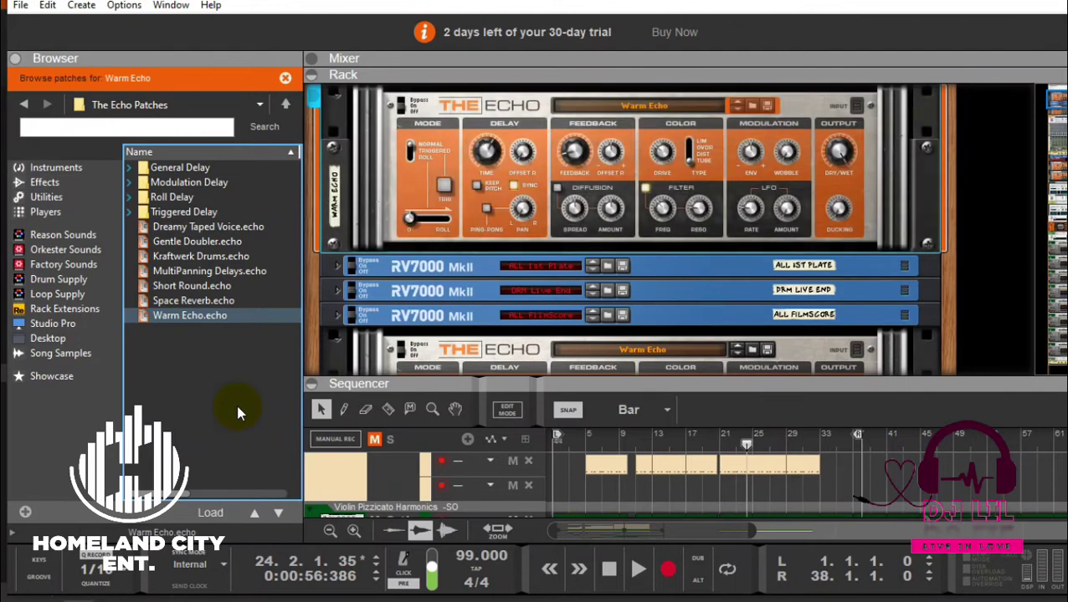
- Add an RV-7 Digital Reverb send effect, Reverb 2, above the Warm Echo
right_click(984, 165)
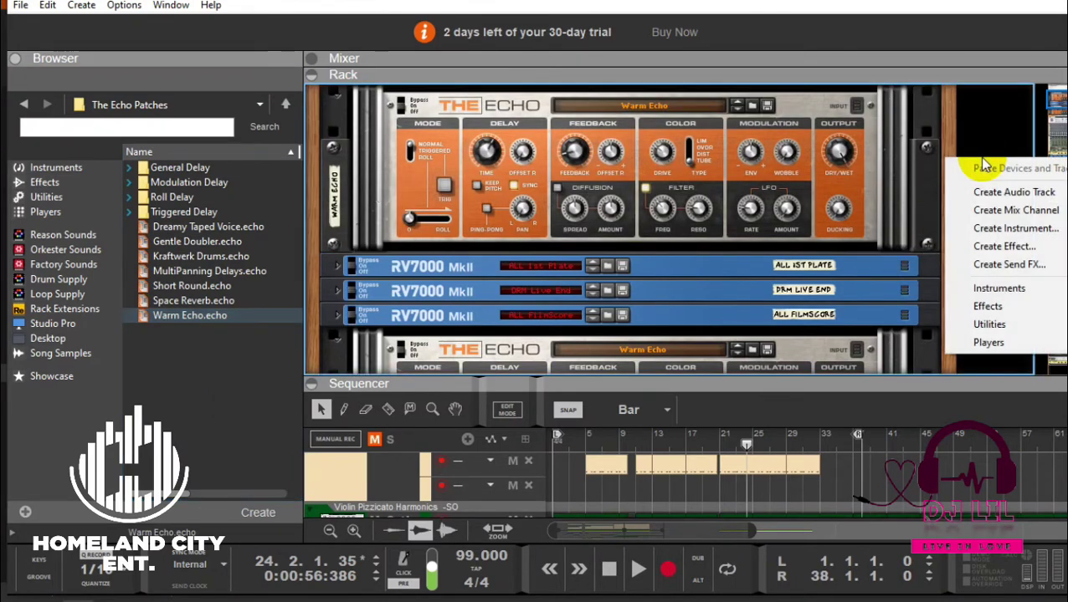
left_click(1036, 266)
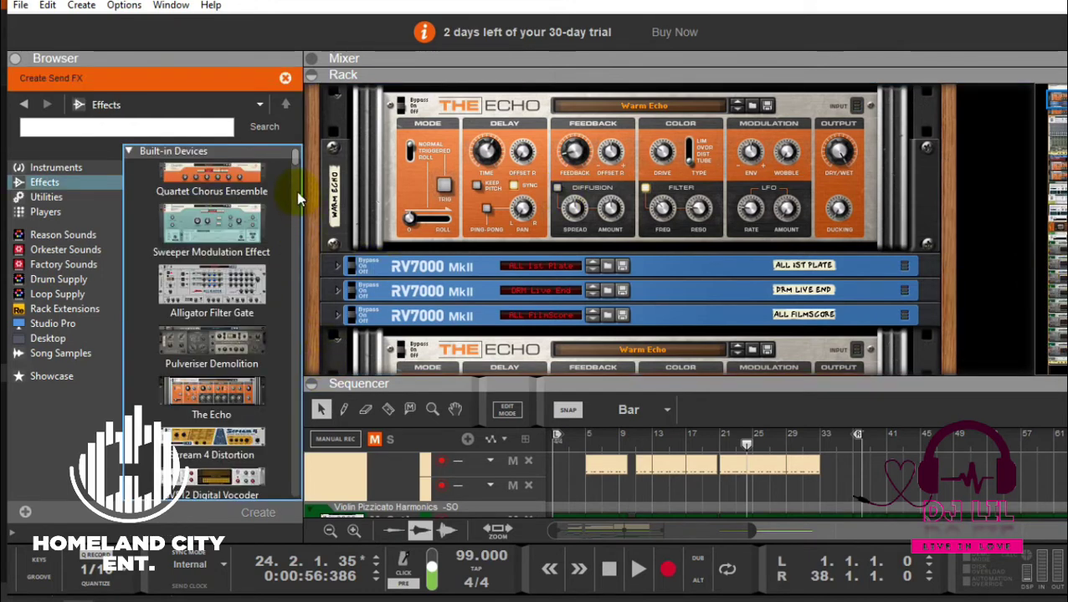
left_click_drag(295, 168, 294, 210)
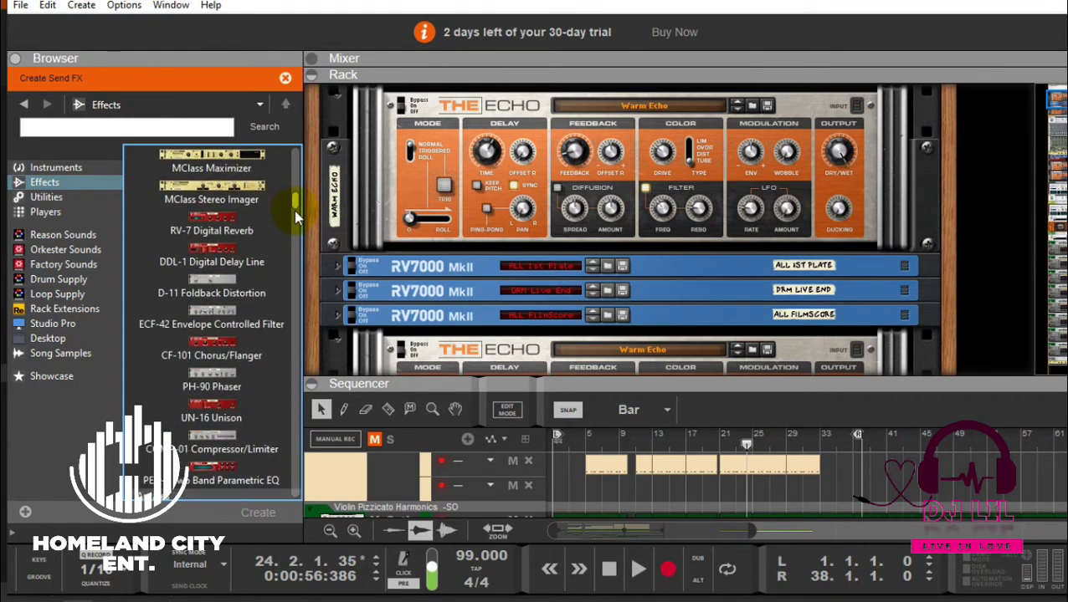
double_click(253, 218)
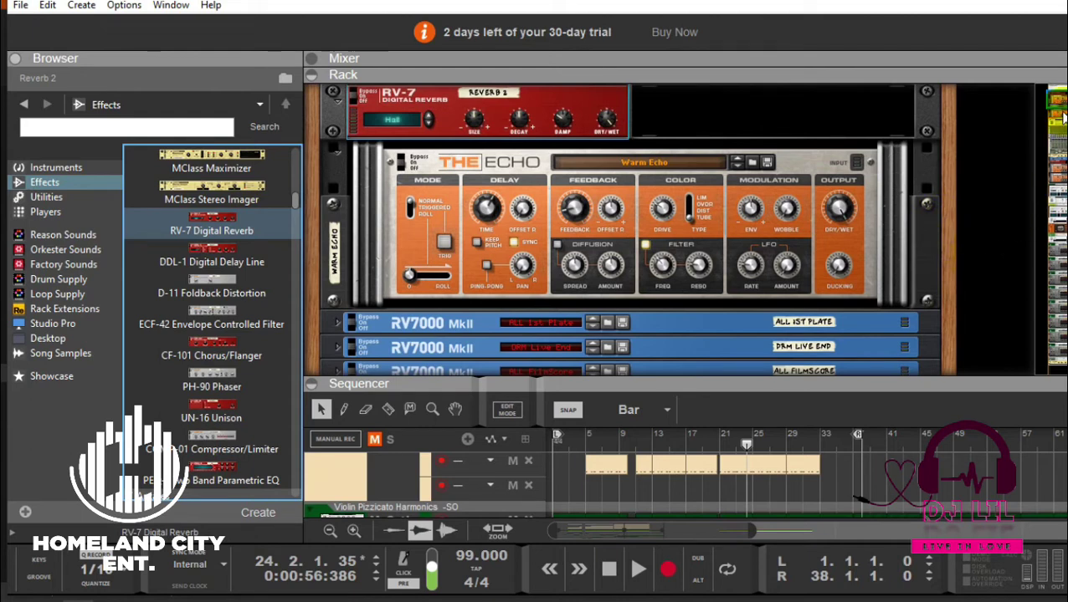
scroll(1059, 103, "up", 2)
scroll(996, 113, "down", 2)
left_click(441, 199)
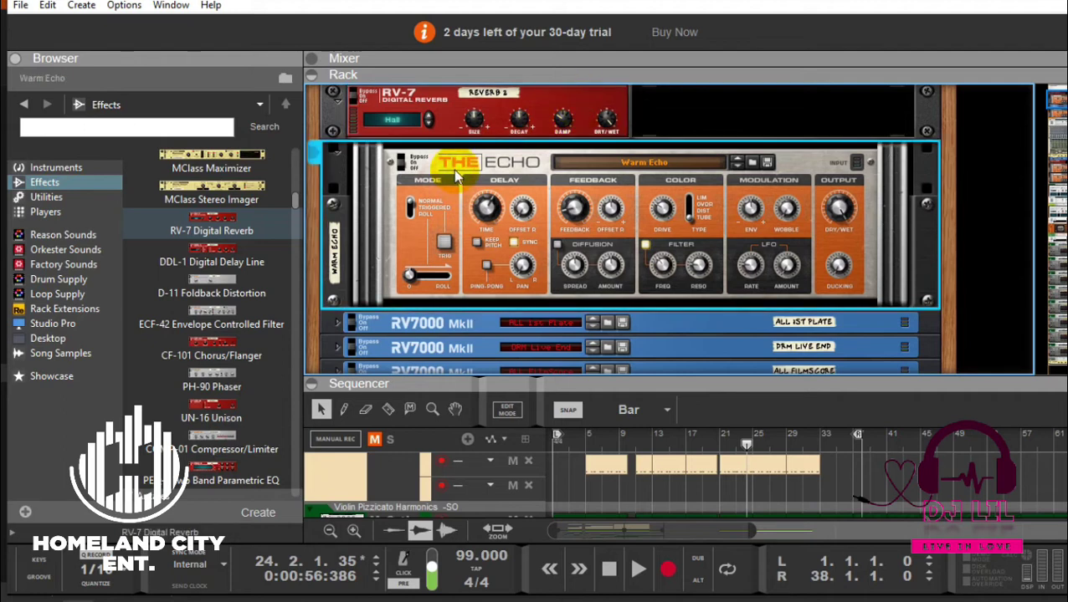
- In the rear rack view, cable the Echo's output to the Master Section
key("Tab")
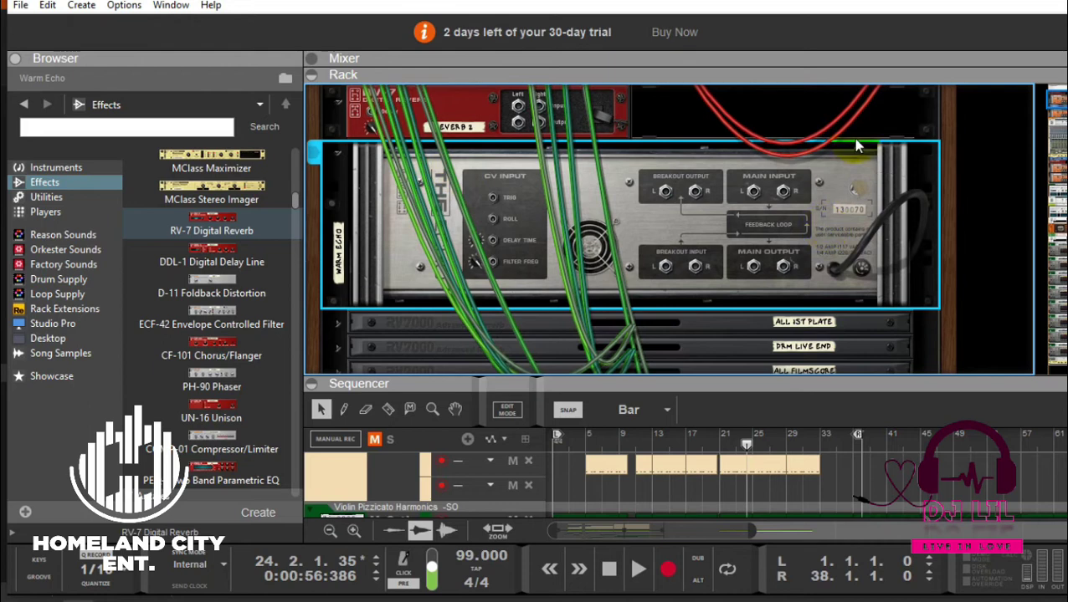
scroll(669, 226, "up", 3)
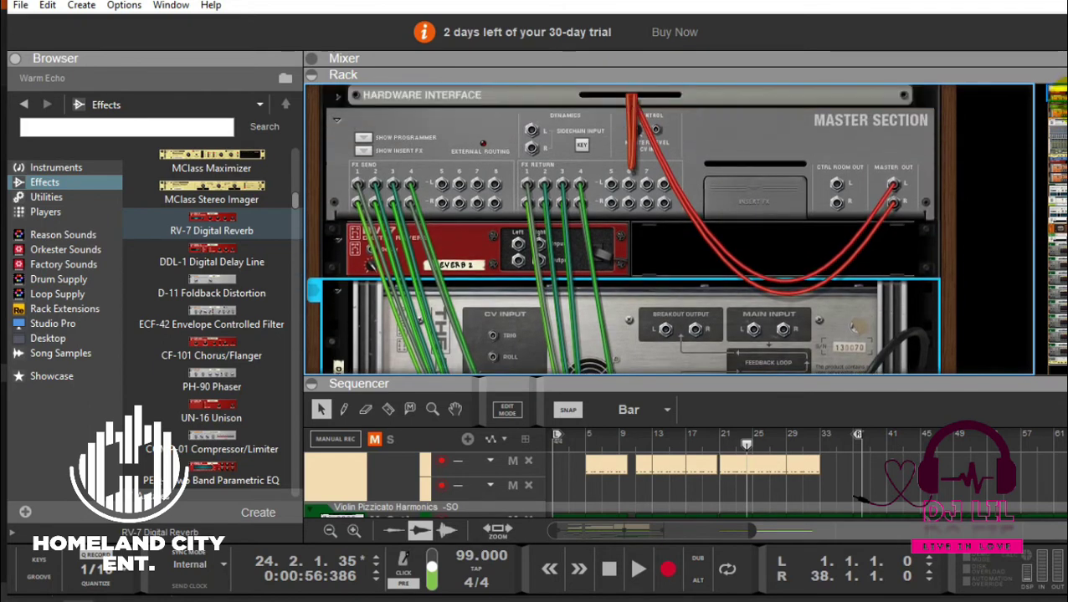
scroll(670, 226, "down", 3)
scroll(669, 226, "down", 2)
scroll(670, 226, "up", 3)
scroll(670, 226, "up", 2)
scroll(927, 209, "down", 2)
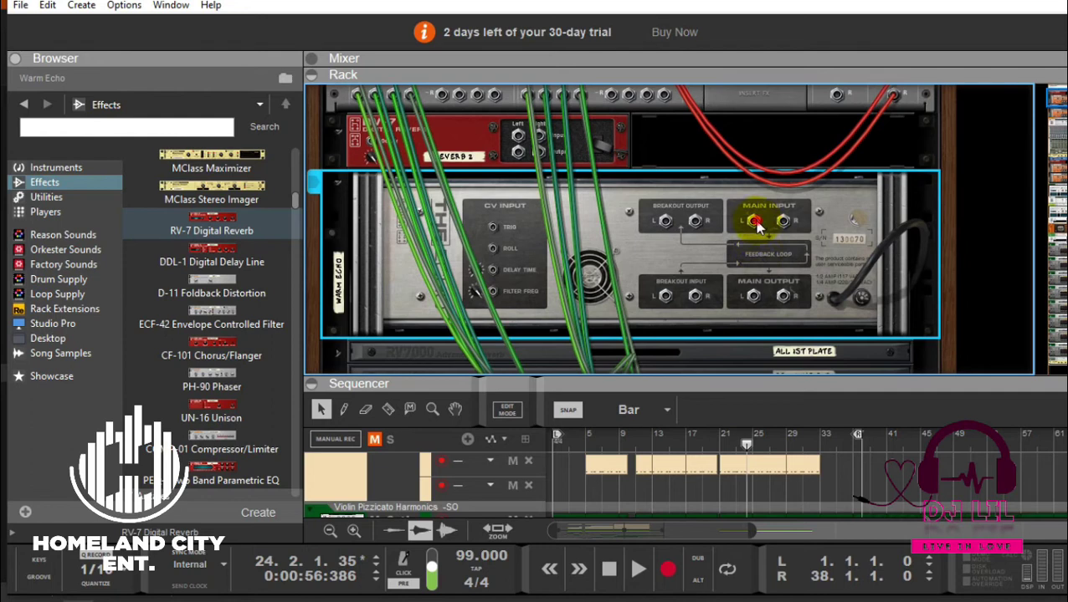
left_click_drag(754, 221, 447, 188)
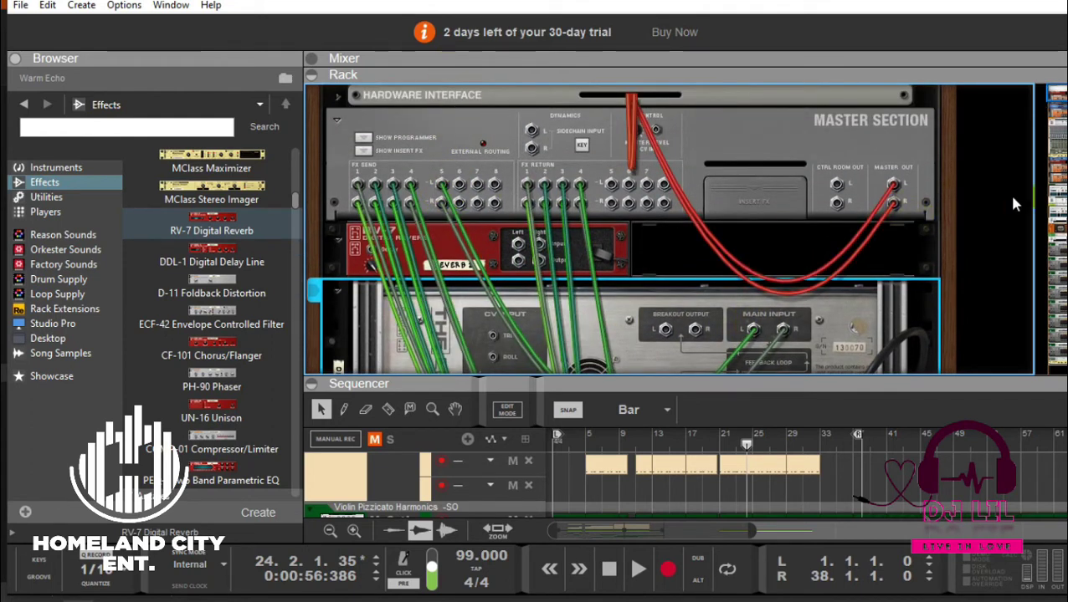
left_click(1056, 113)
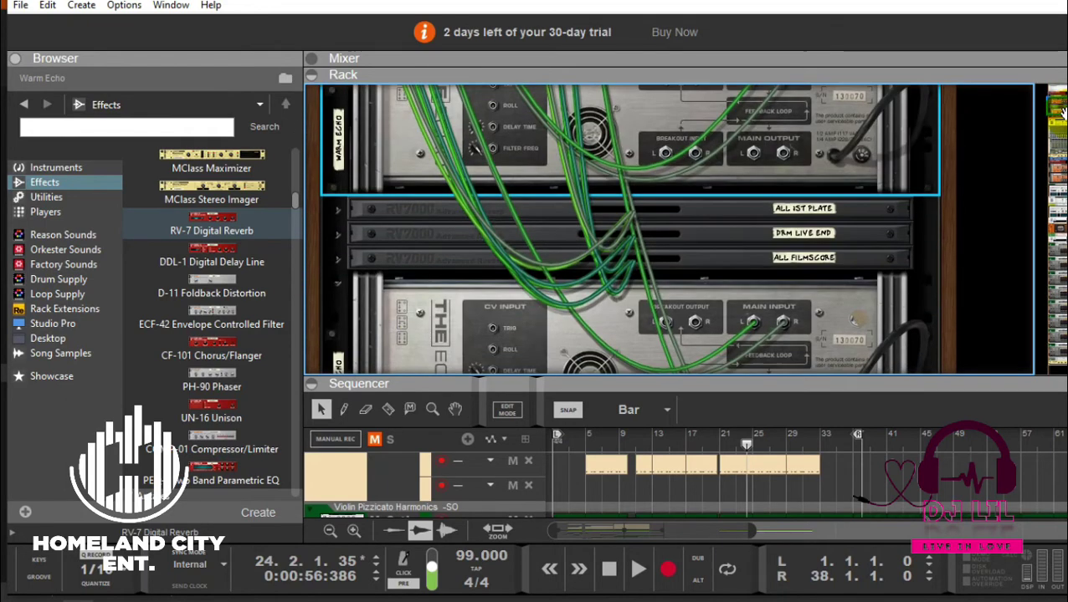
left_click_drag(752, 156, 620, 188)
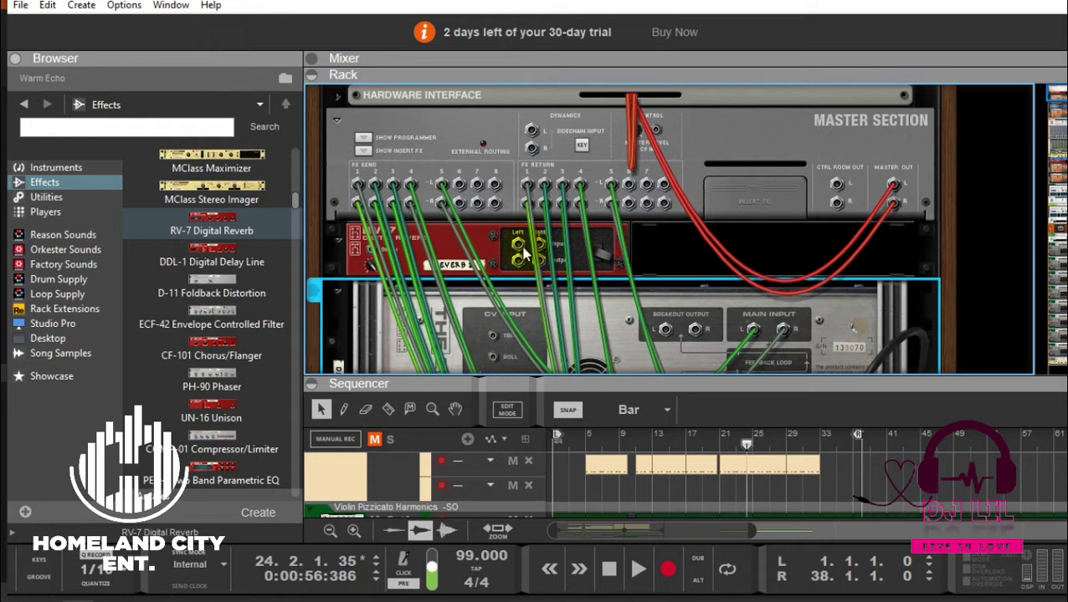
- Cable Reverb 2's input to an FX send and its output to an FX return
left_click_drag(518, 245, 512, 251)
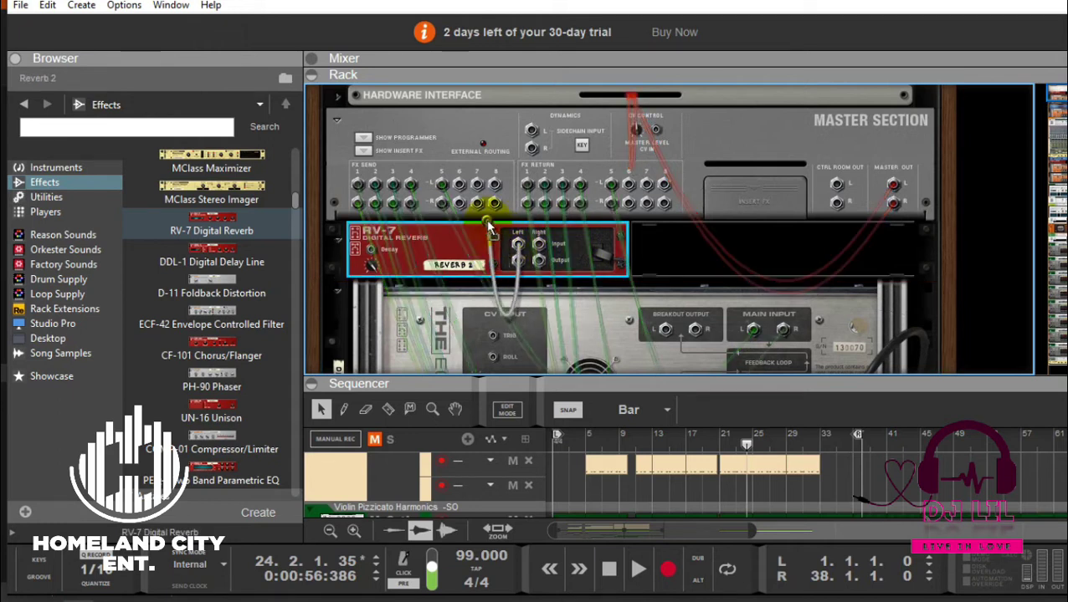
mouse_move(513, 251)
left_mouse_down()
mouse_move(457, 201)
mouse_move(458, 184)
left_mouse_up()
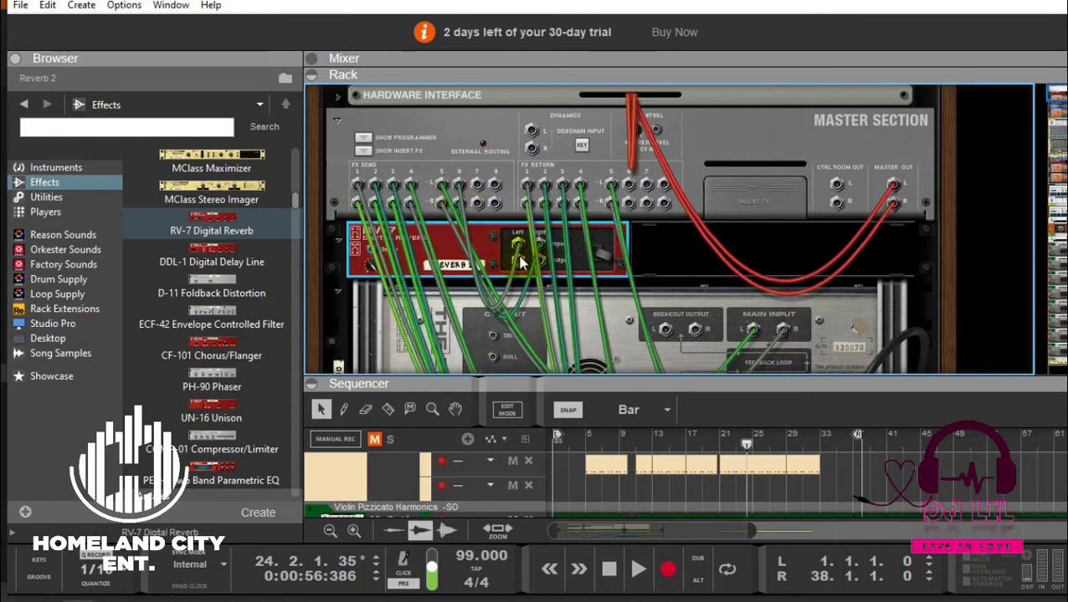
left_click_drag(551, 248, 628, 186)
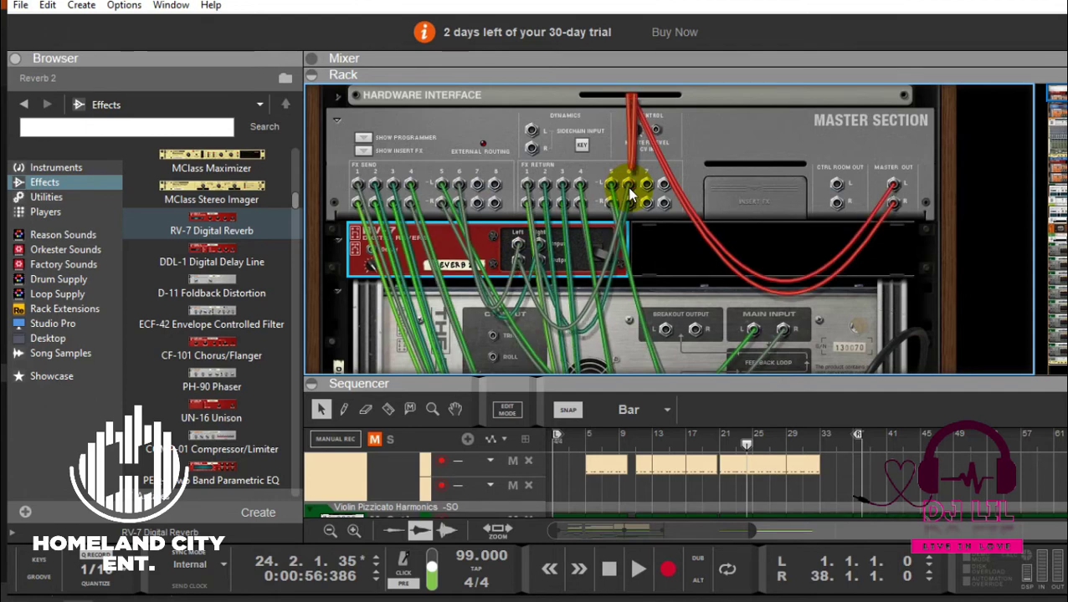
key("Tab")
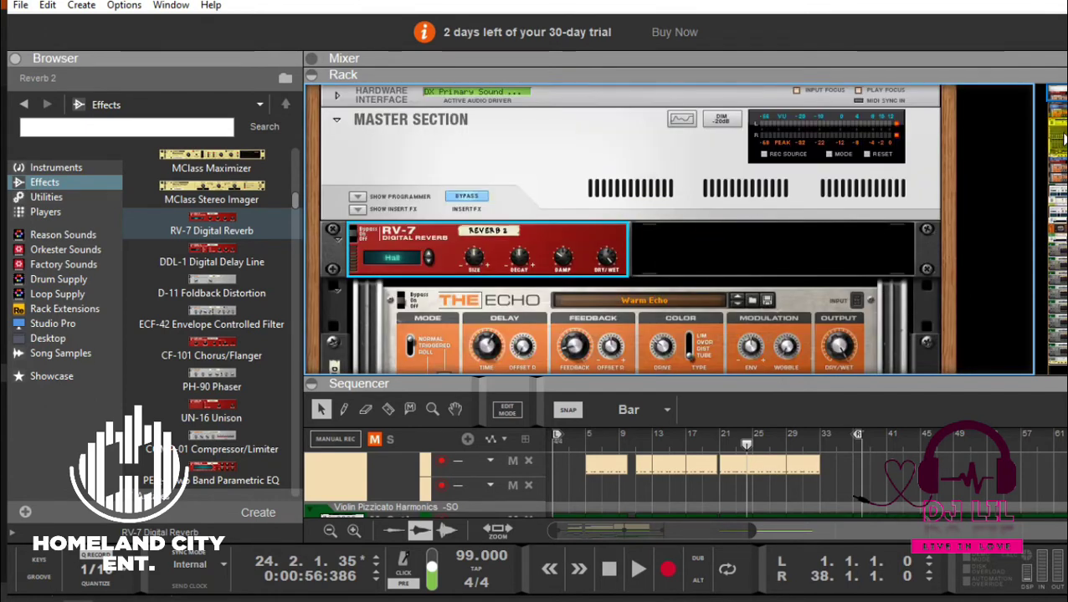
- Select the Lead copy track and start playback from bar 4
scroll(1021, 101, "down", 3)
left_click_drag(951, 74, 946, 373)
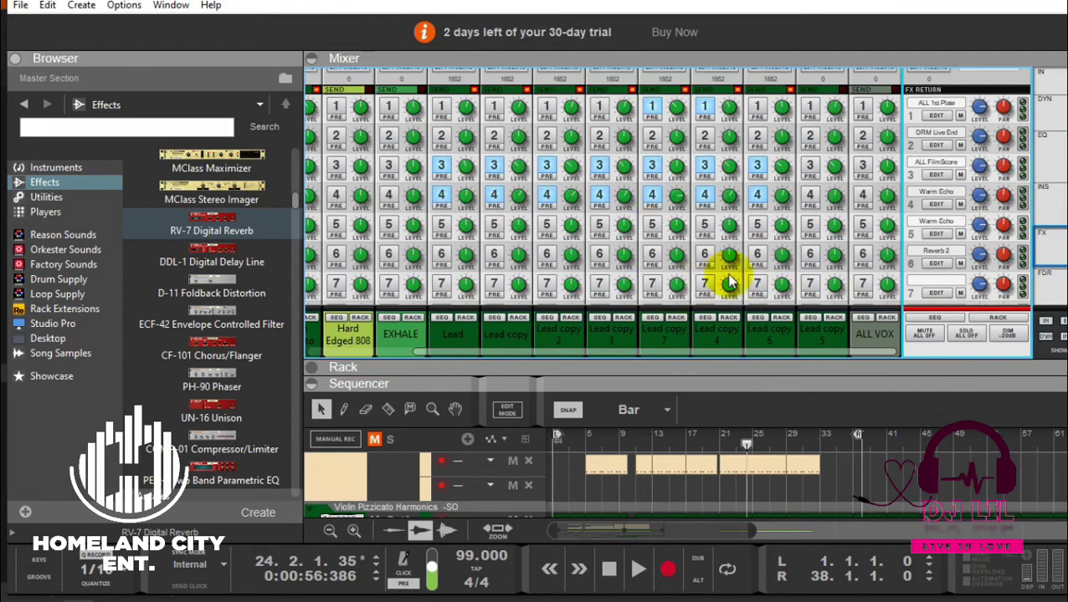
left_click(834, 376)
left_click_drag(768, 94, 757, 59)
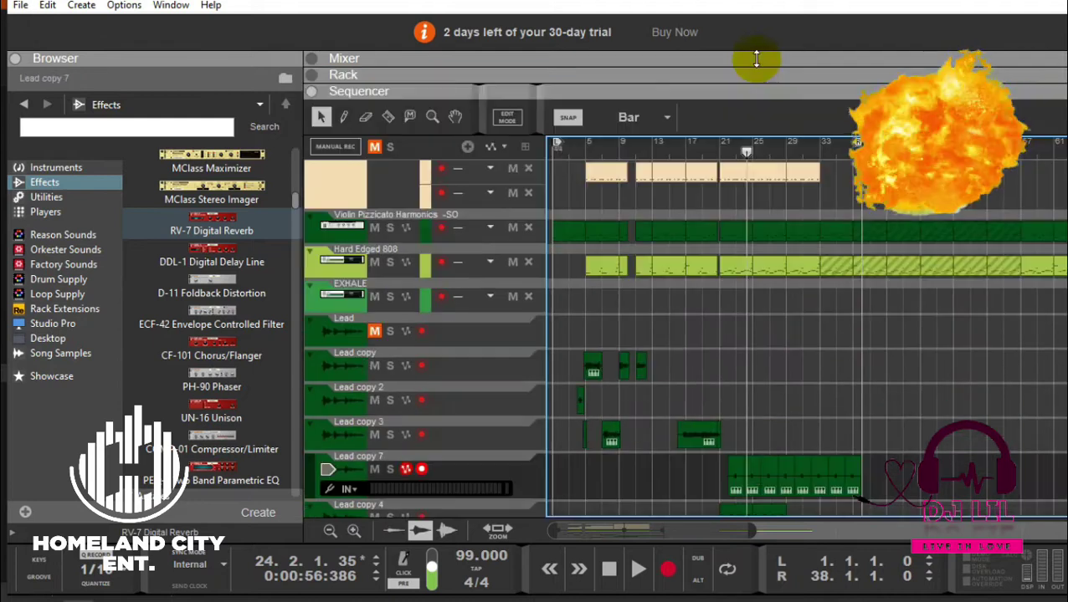
left_click(489, 378)
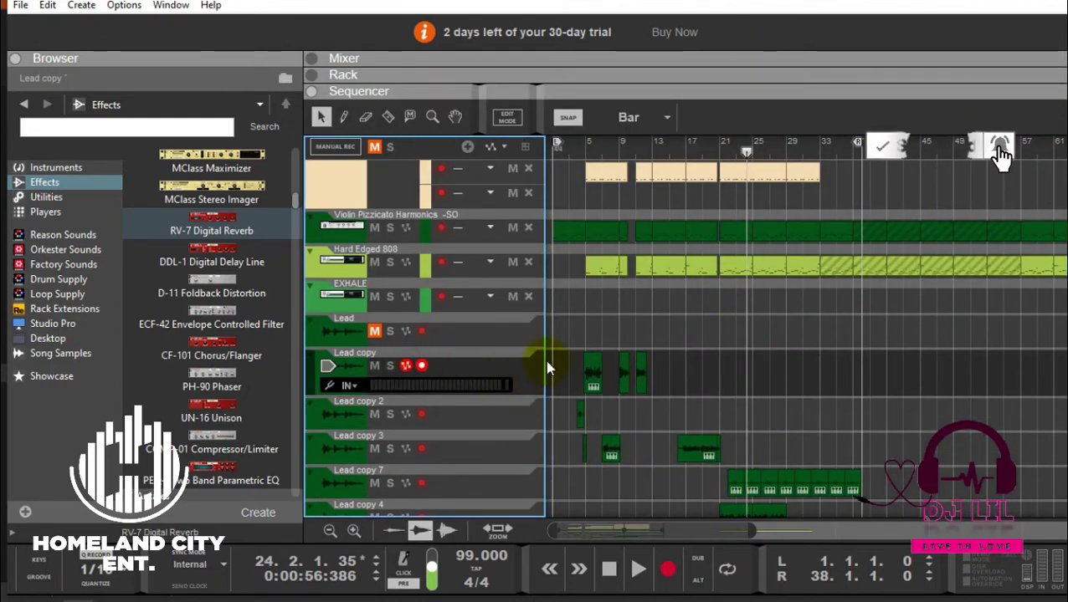
left_click(583, 156)
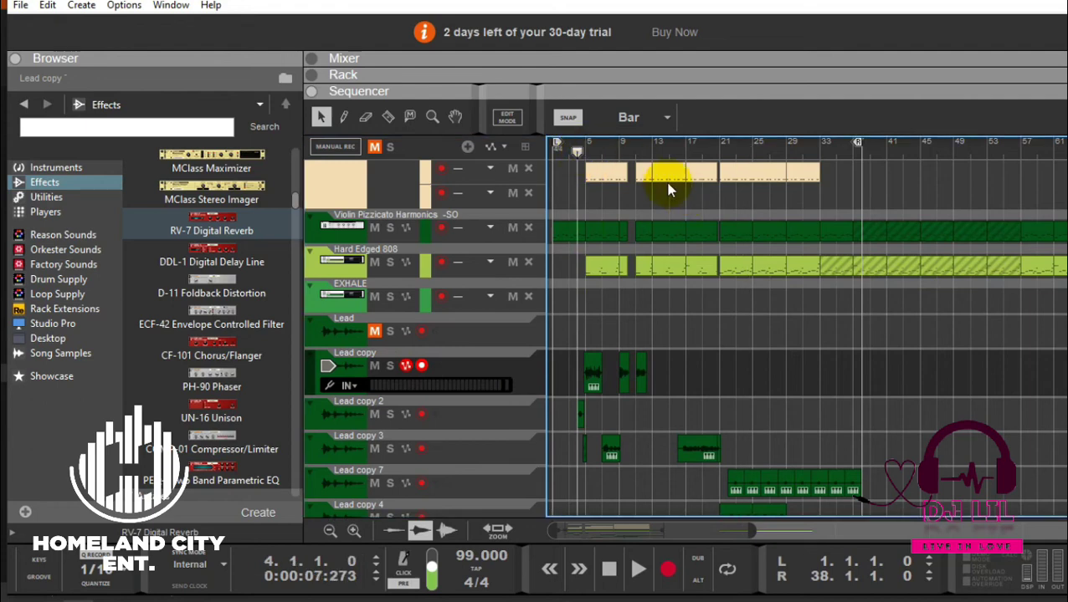
key("space")
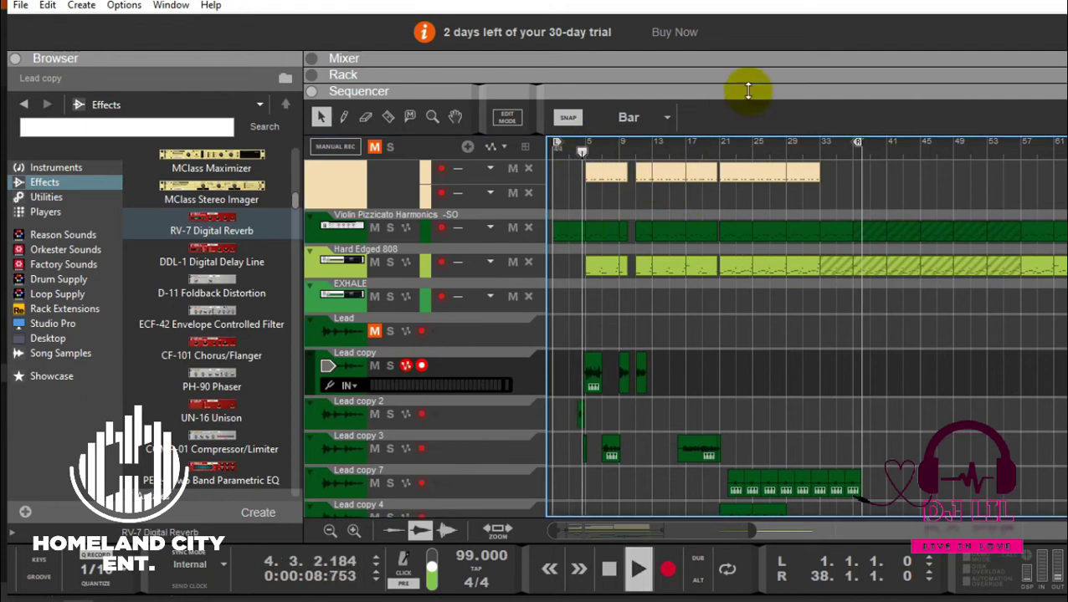
- Expand the rack and mixer to show channel faders with mute and solo
left_click_drag(748, 88, 720, 353)
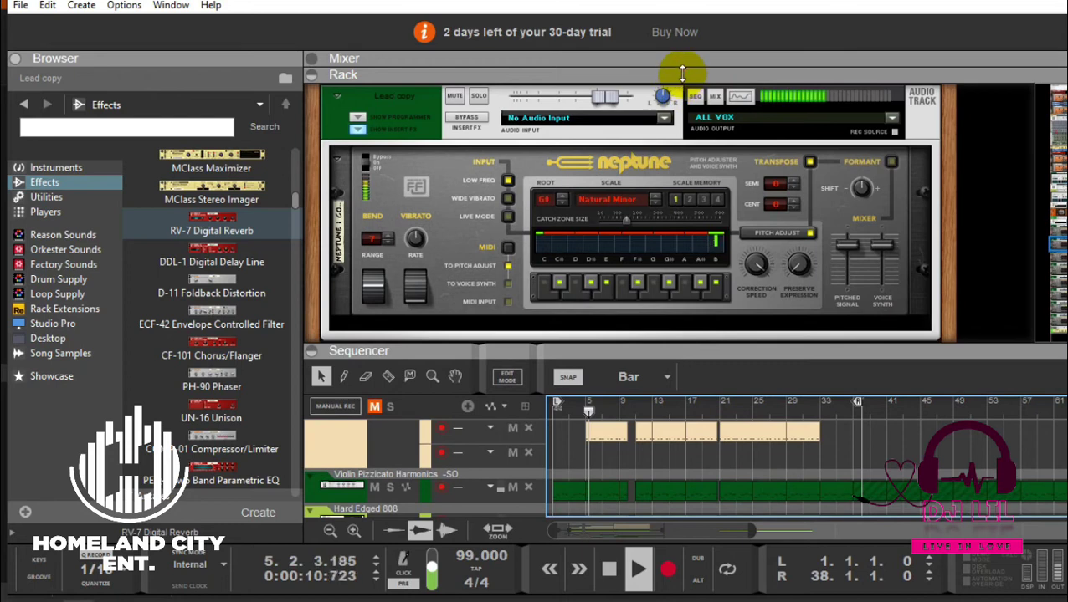
left_click_drag(684, 71, 671, 350)
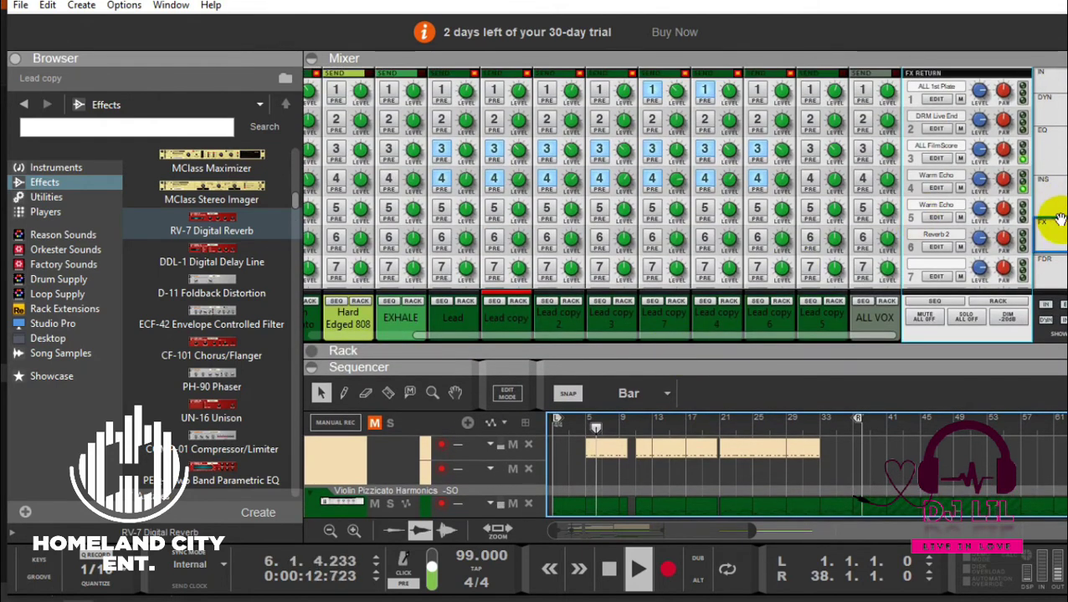
left_click(1048, 278)
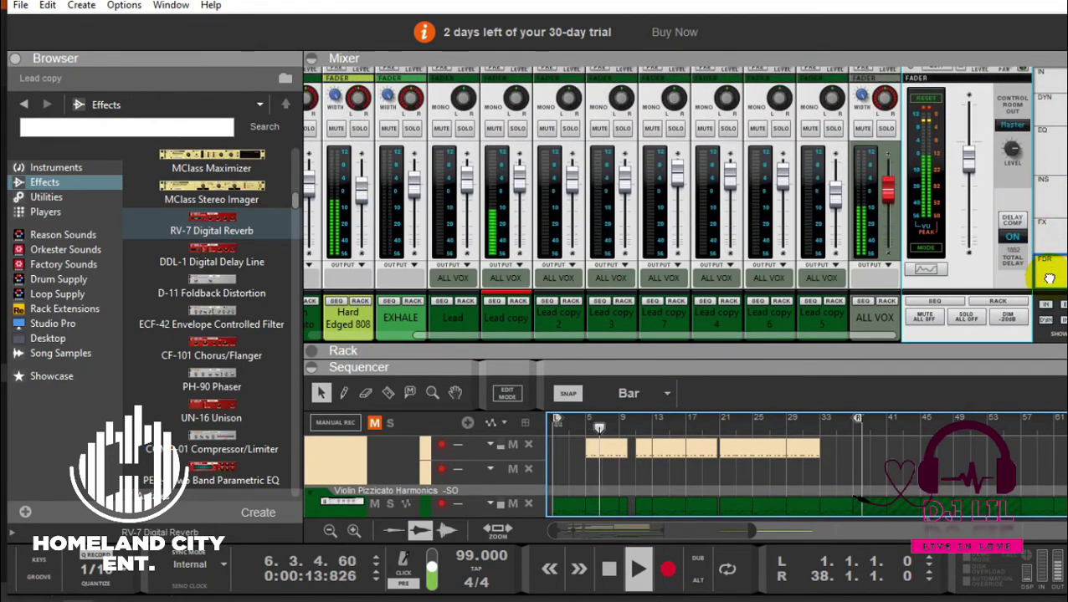
- Solo Lead copy, switch off its FX4 send, and audition from bar 4
left_click(518, 129)
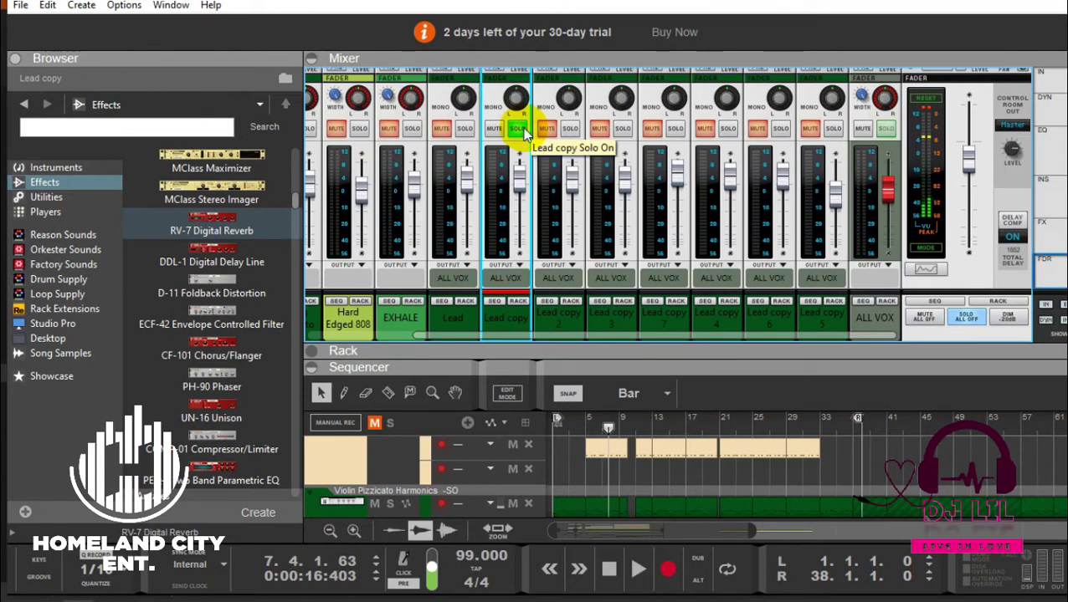
key("space")
key("space")
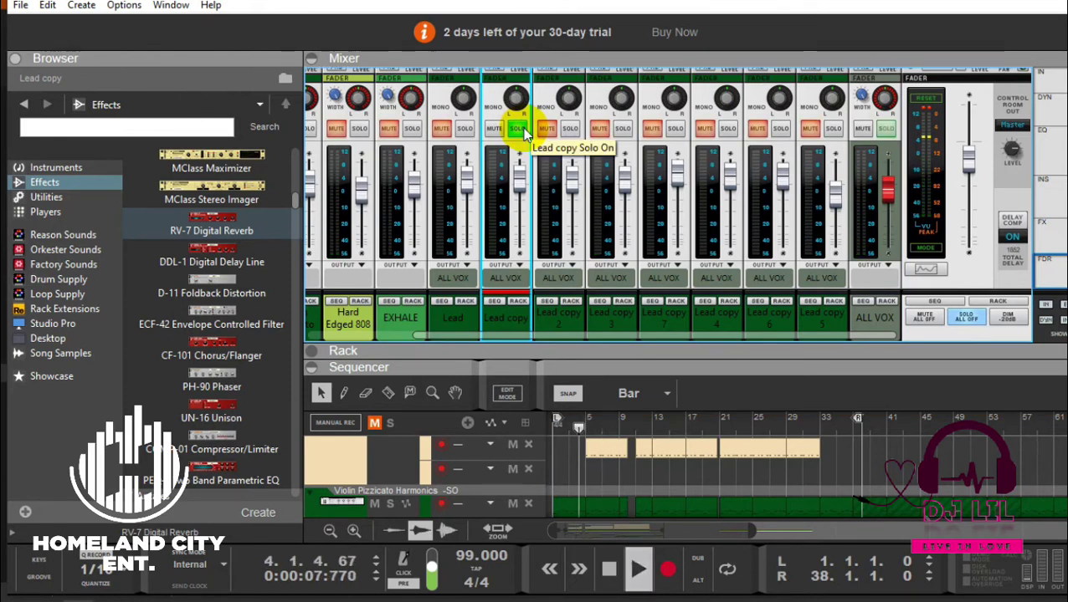
left_click(1059, 240)
left_click_drag(1058, 240, 1054, 229)
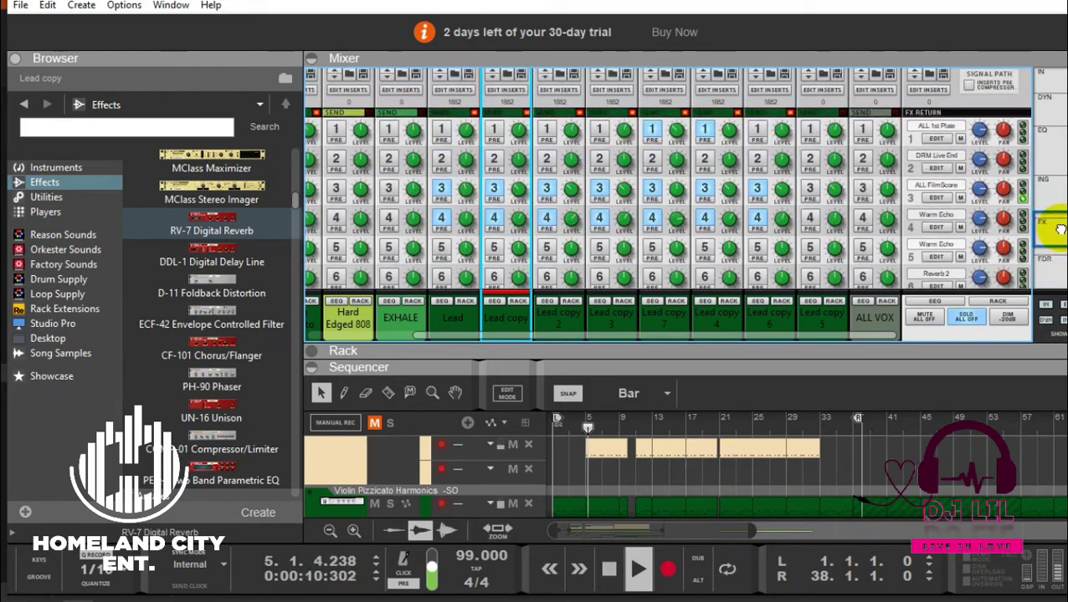
left_click(495, 220)
mouse_move(623, 219)
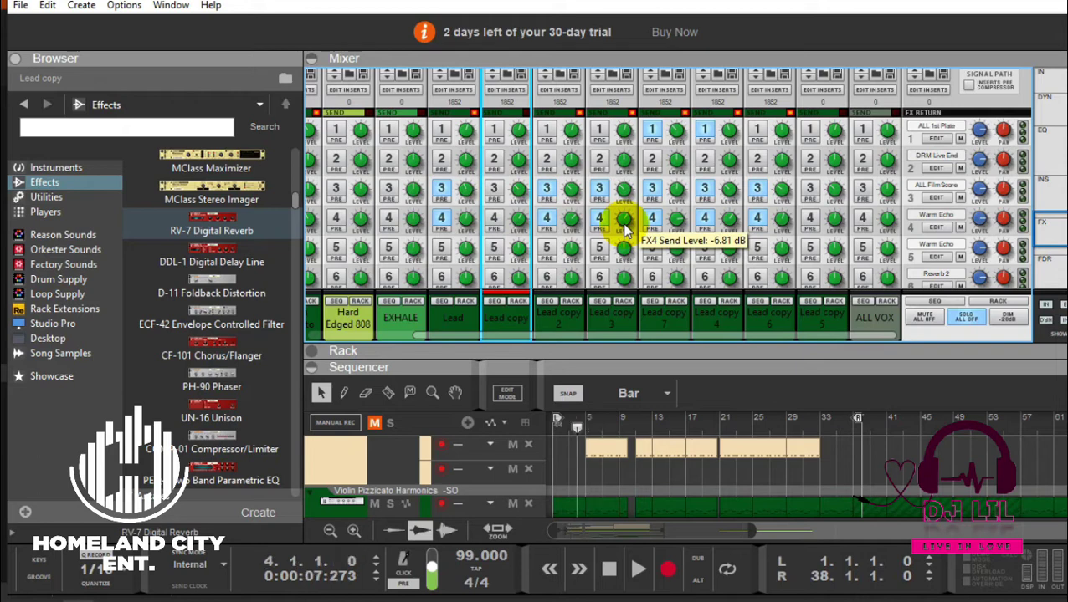
key("space")
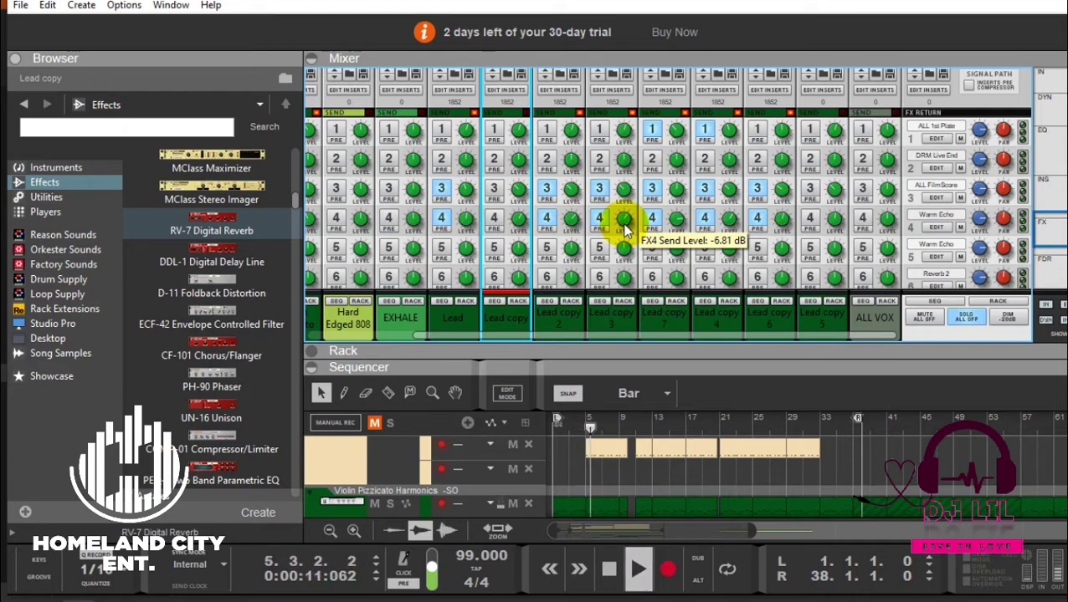
key("space")
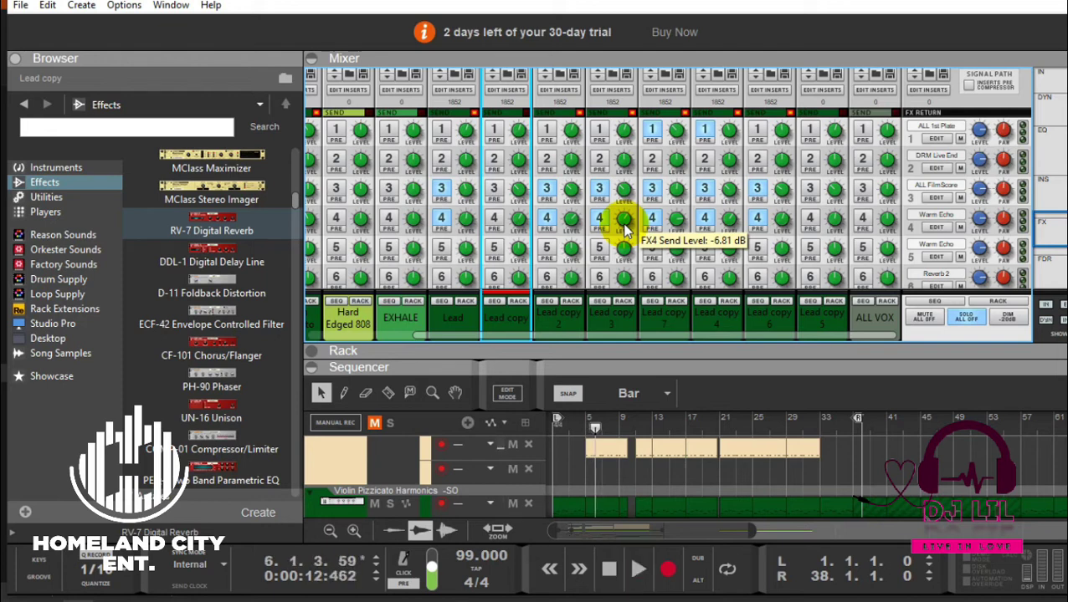
key("KP_0")
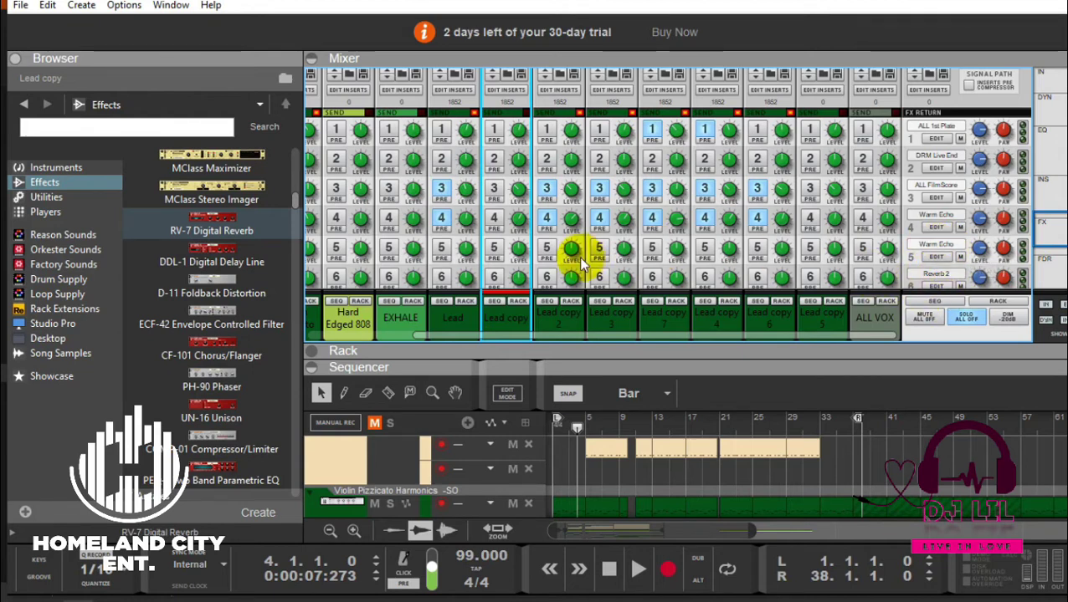
left_click(549, 251)
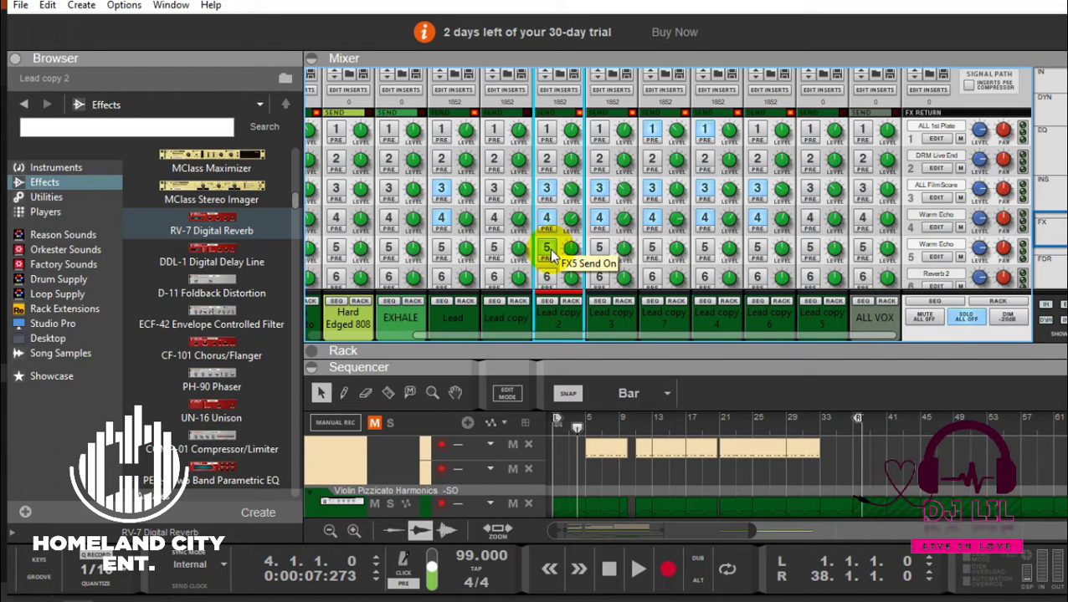
key("space")
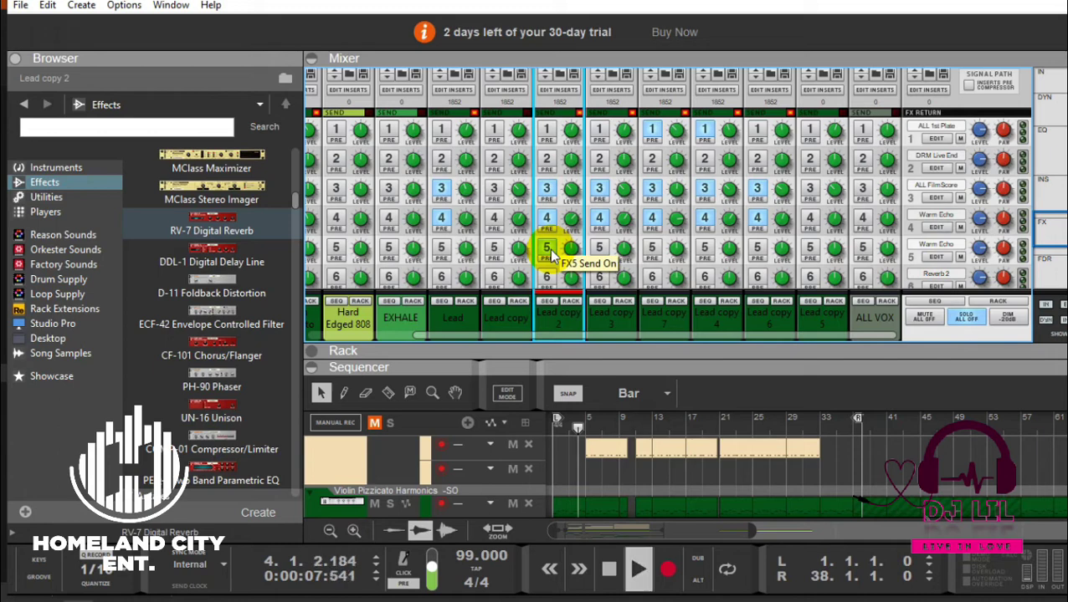
left_click(549, 251)
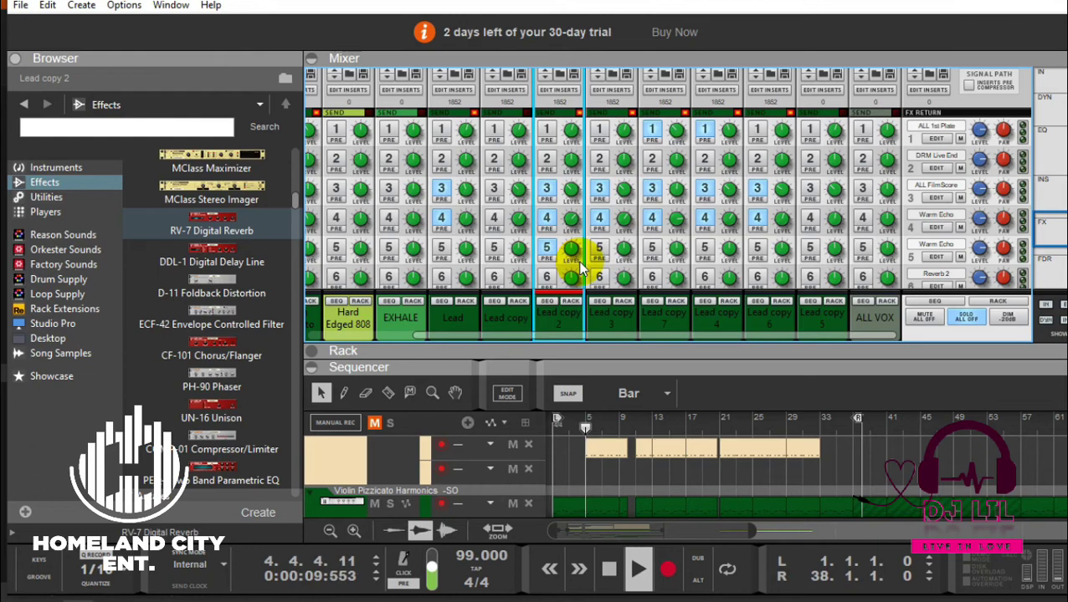
left_click_drag(573, 255, 574, 242)
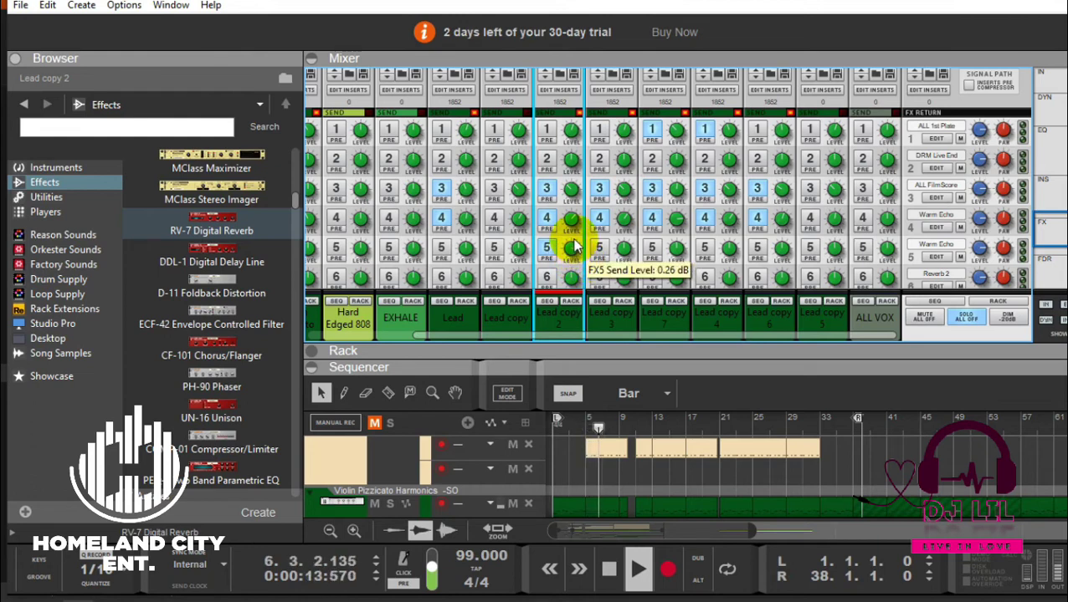
scroll(1058, 247, "down", 1)
scroll(1059, 250, "down", 1)
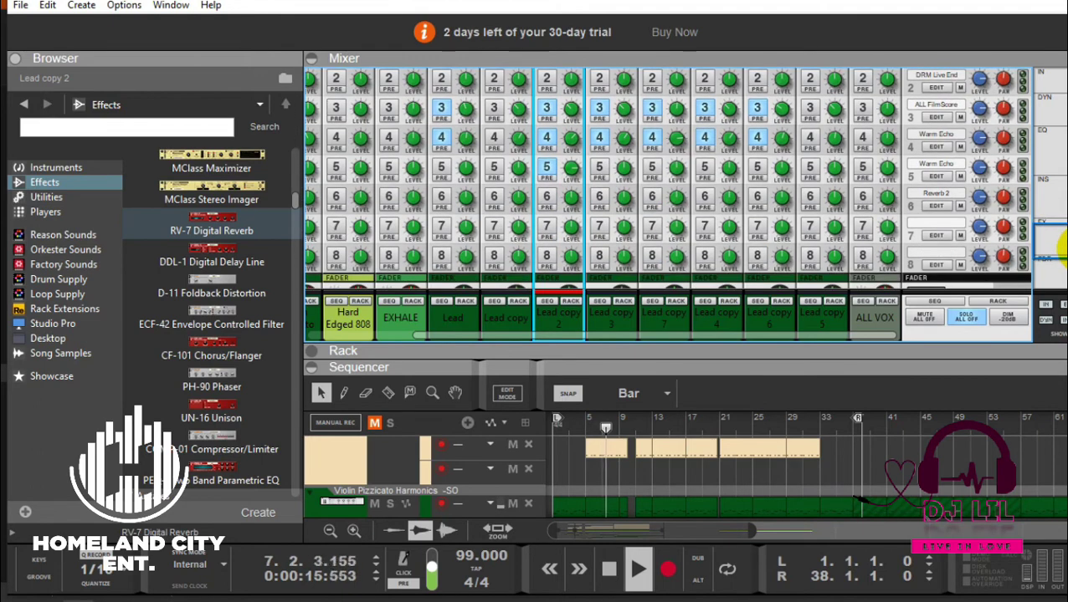
scroll(1060, 247, "down", 2)
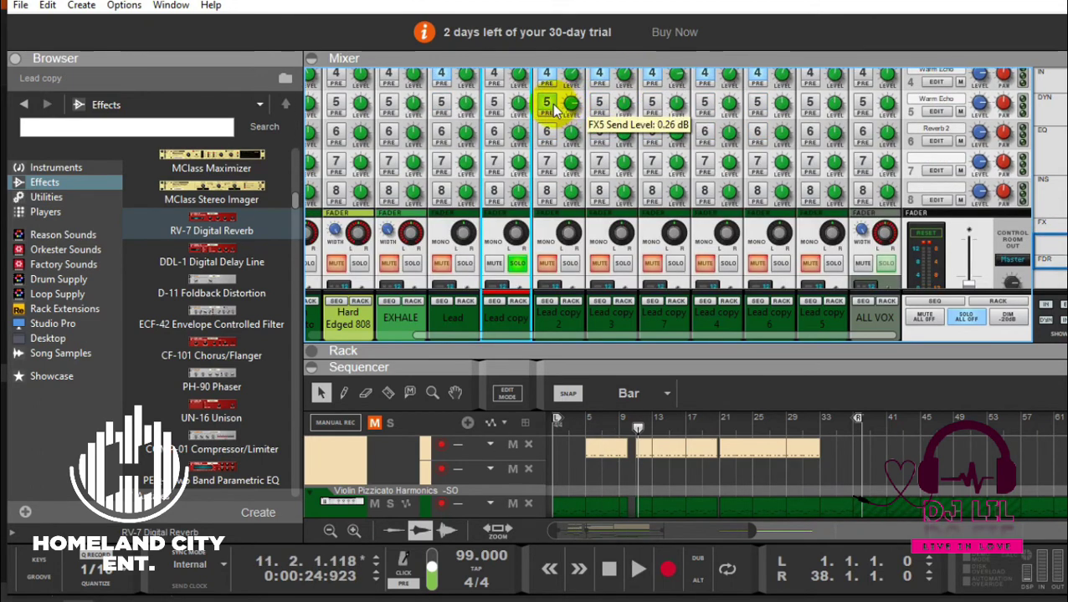
left_click(493, 103)
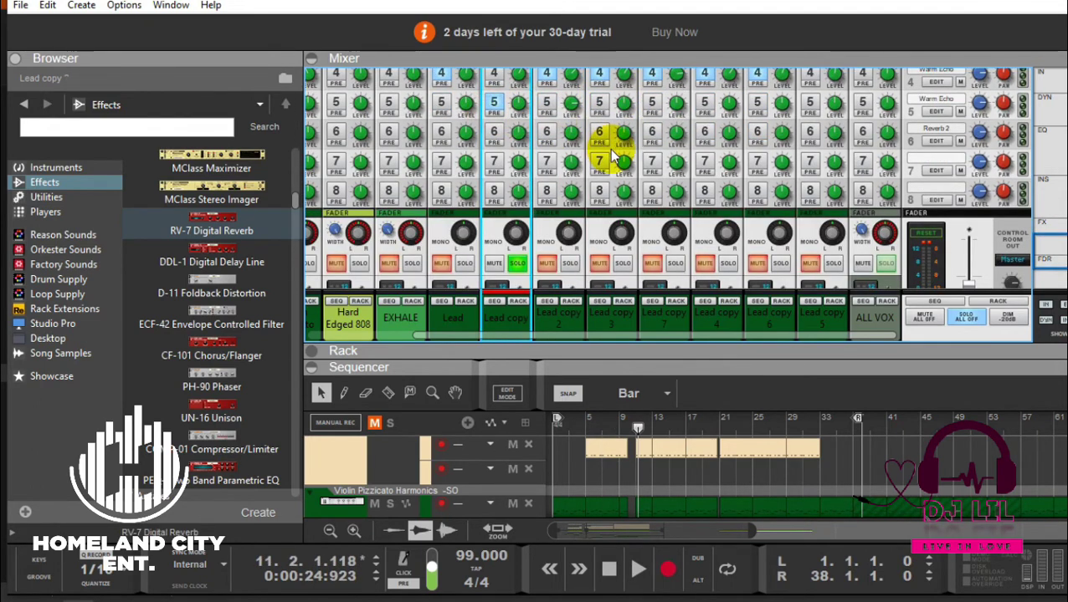
key("space")
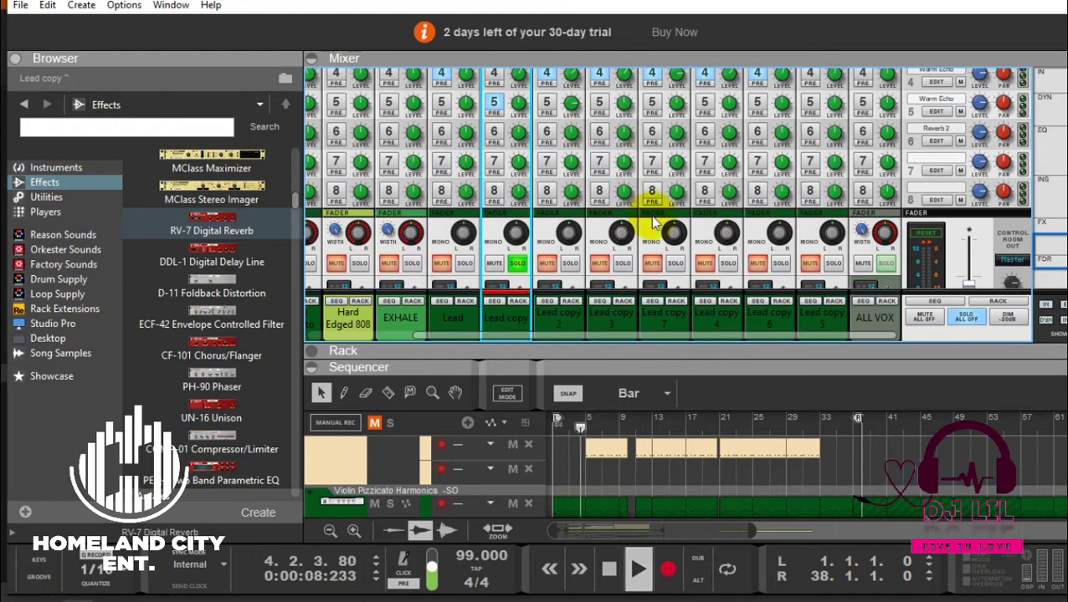
scroll(1060, 256, "down", 2)
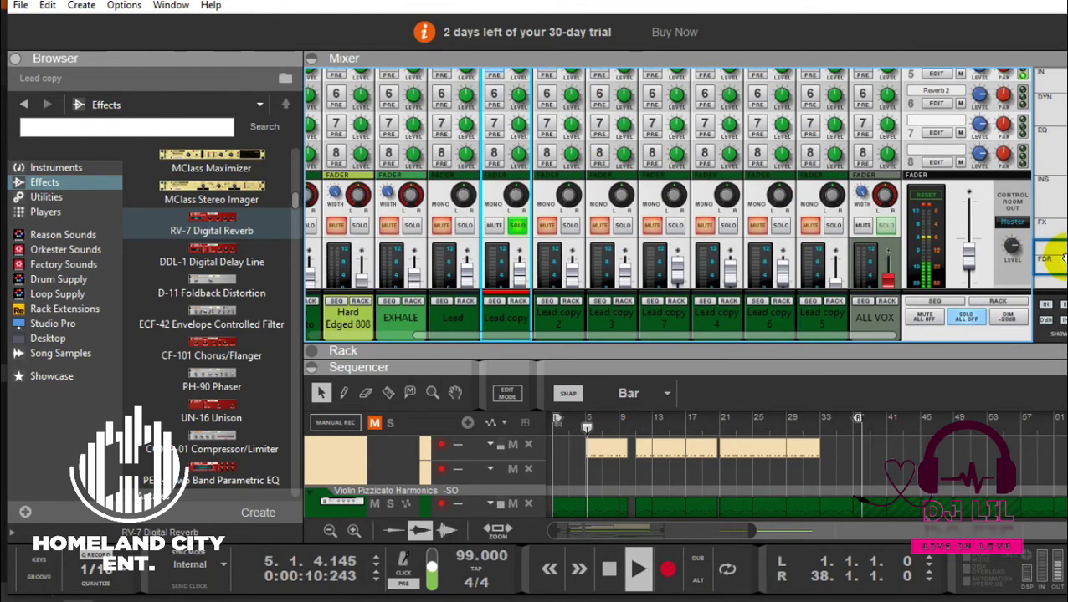
scroll(1062, 251, "up", 2)
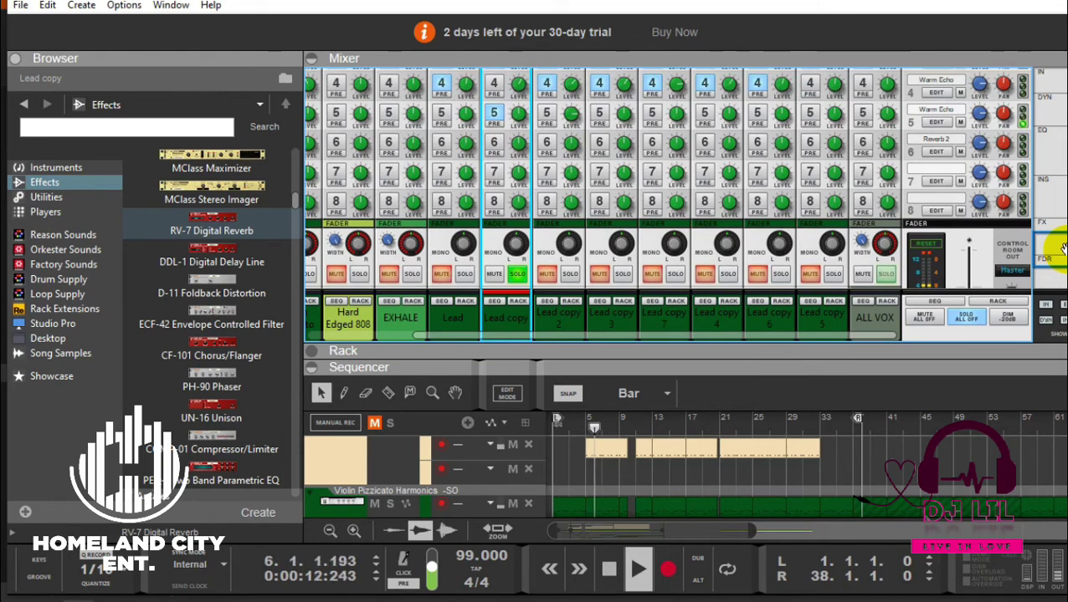
- Enlarge the mixer and raise Lead copy's FX6 send to about -12 dB
left_click_drag(952, 343, 938, 407)
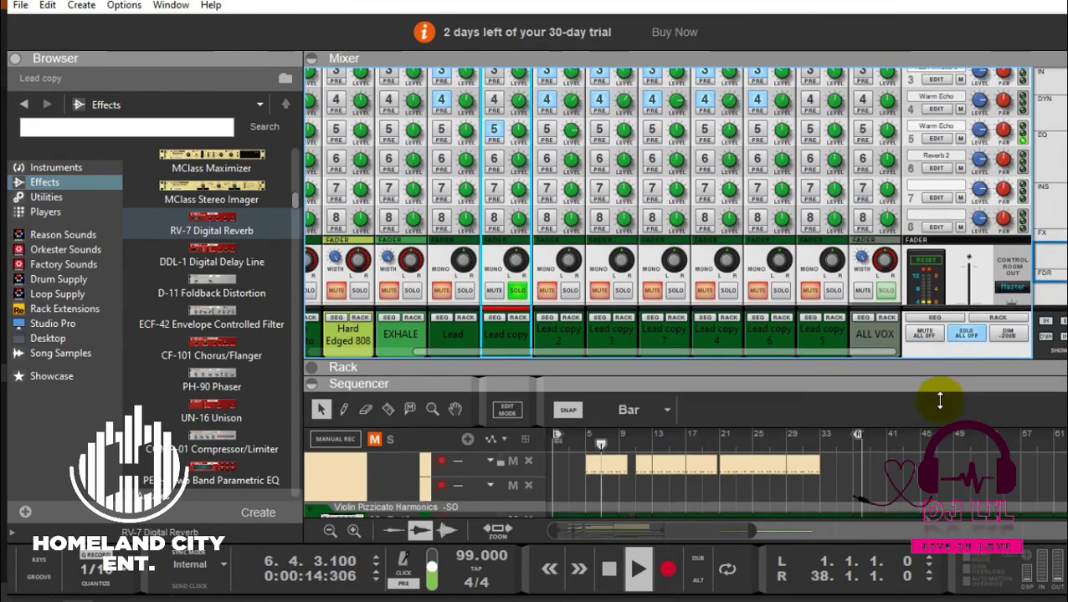
key("space")
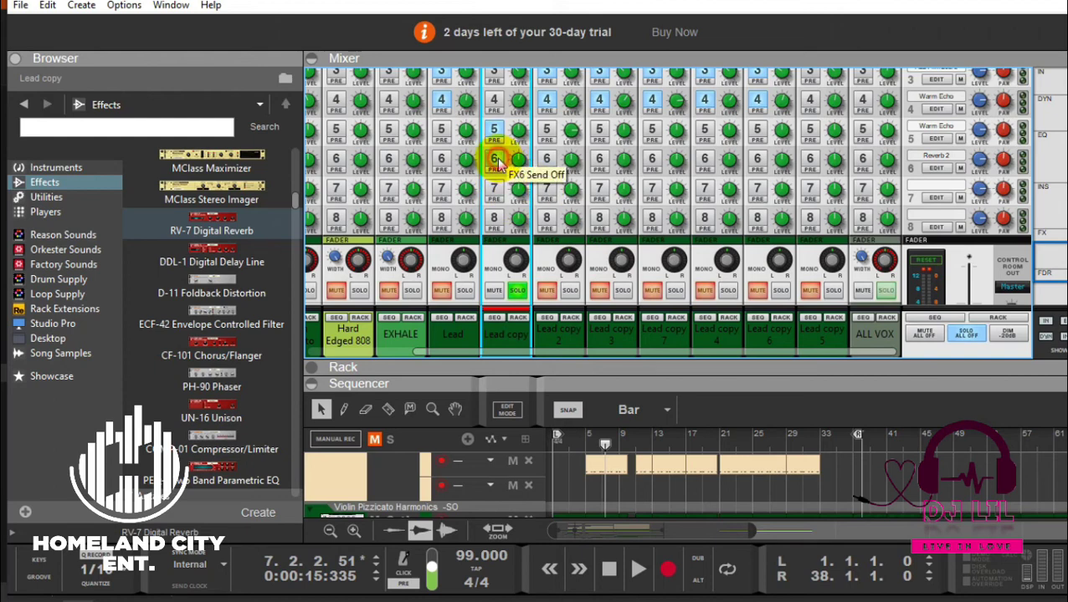
key("space")
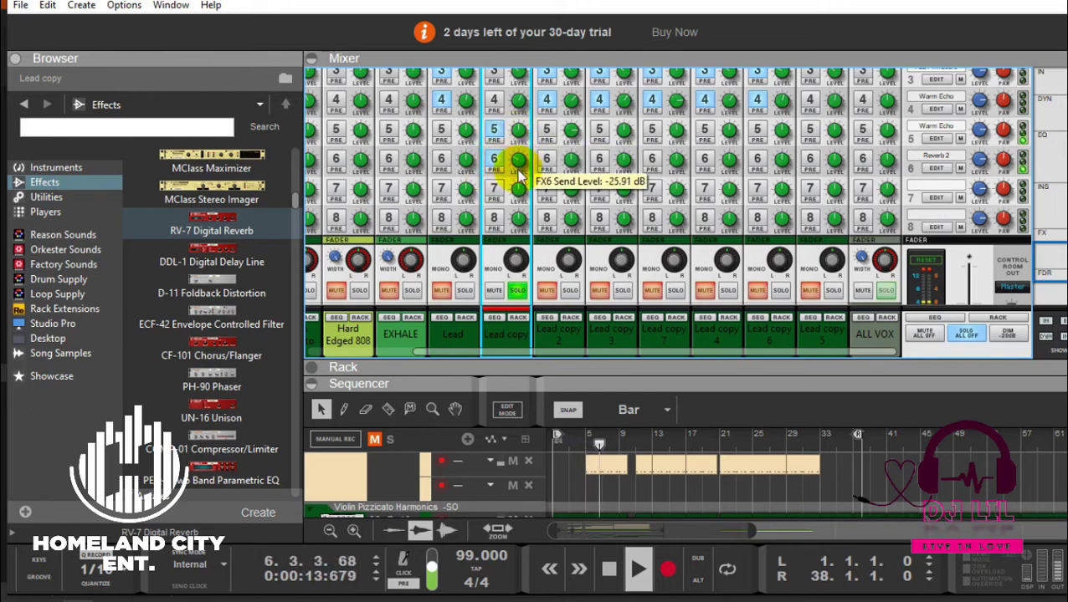
left_click_drag(519, 167, 521, 159)
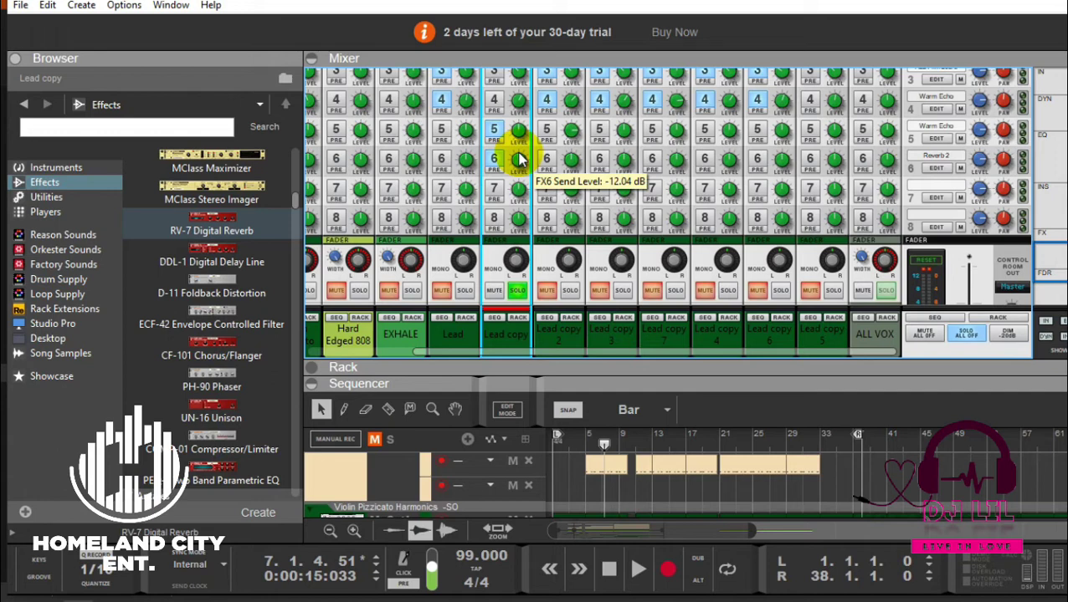
- Replay from bar 4 and set Lead copy's FX5 send near -10 dB
key("space")
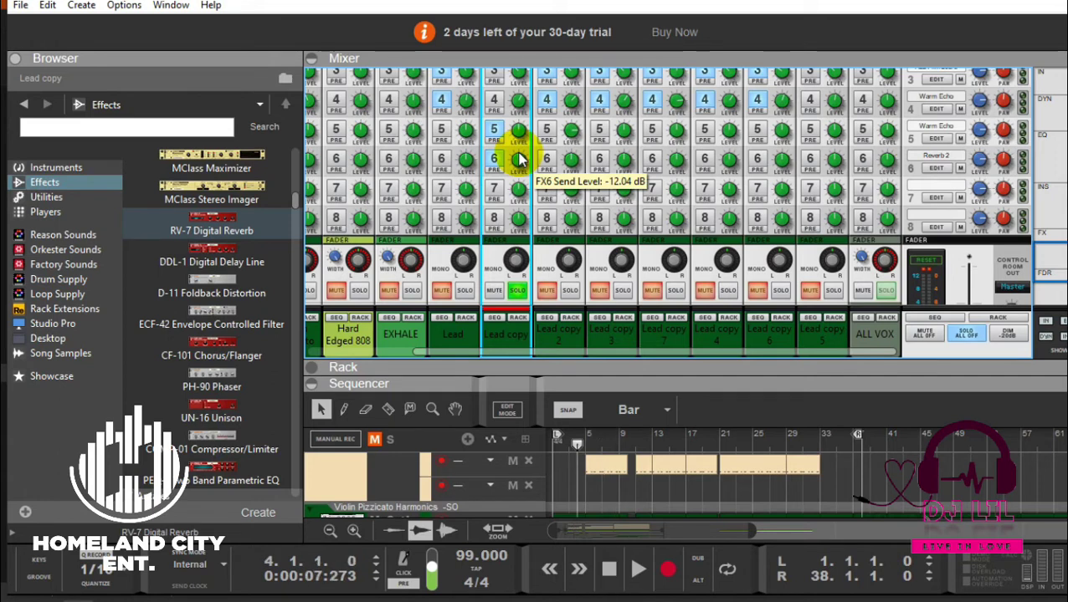
key("space")
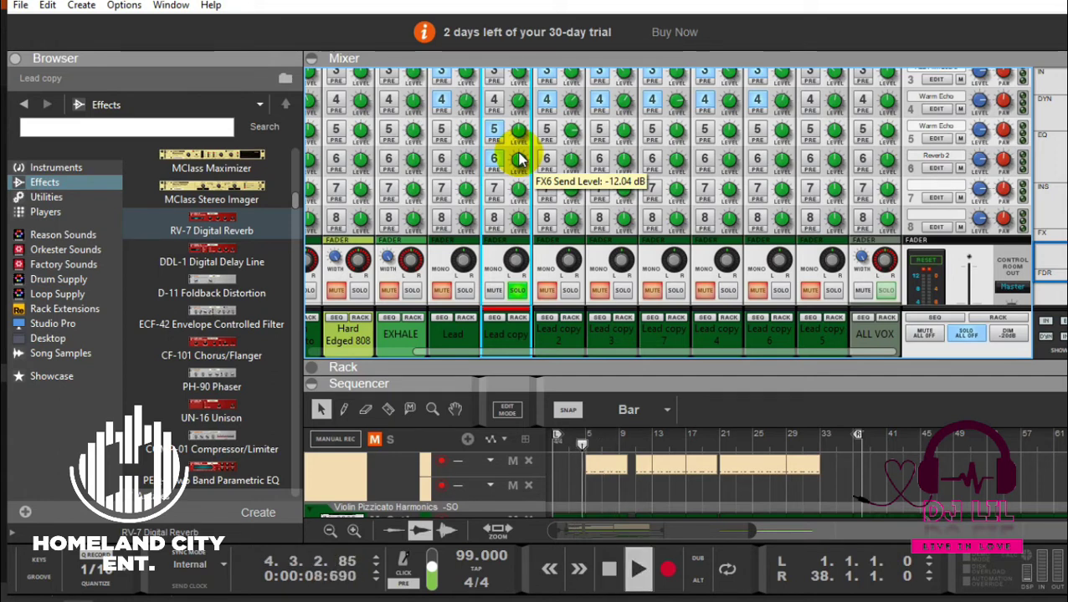
left_click(519, 160)
scroll(519, 160, "down", 3)
scroll(519, 160, "down", 2)
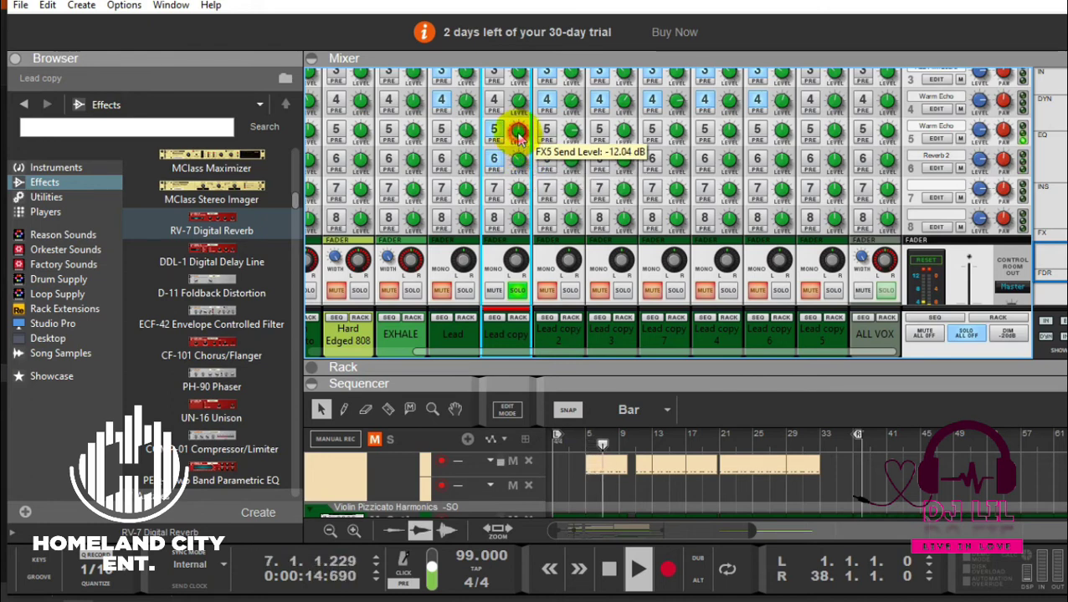
scroll(518, 136, "up", 2)
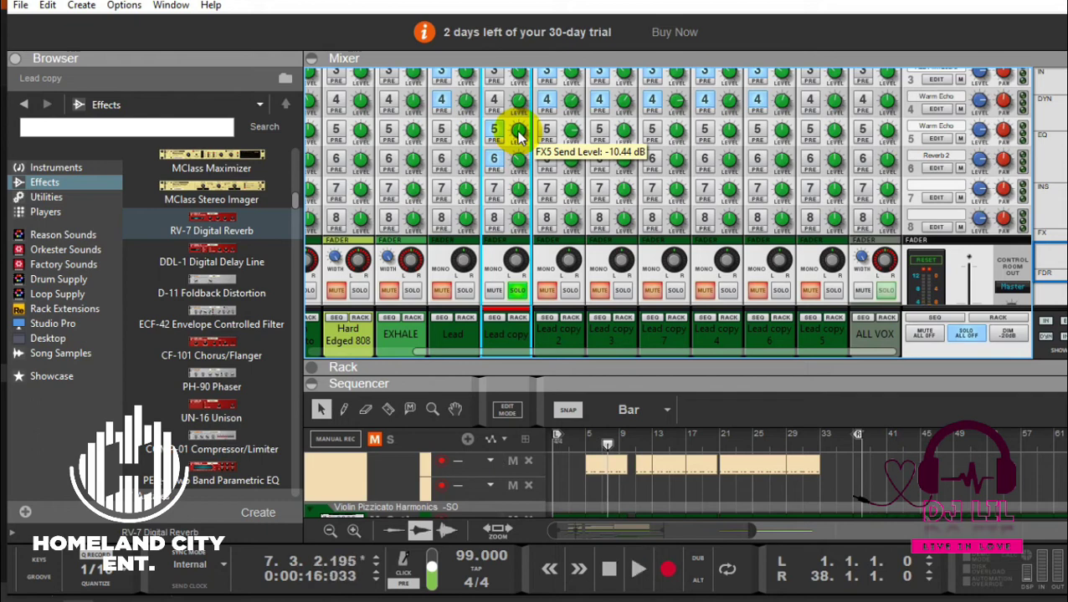
left_click_drag(768, 369, 751, 172)
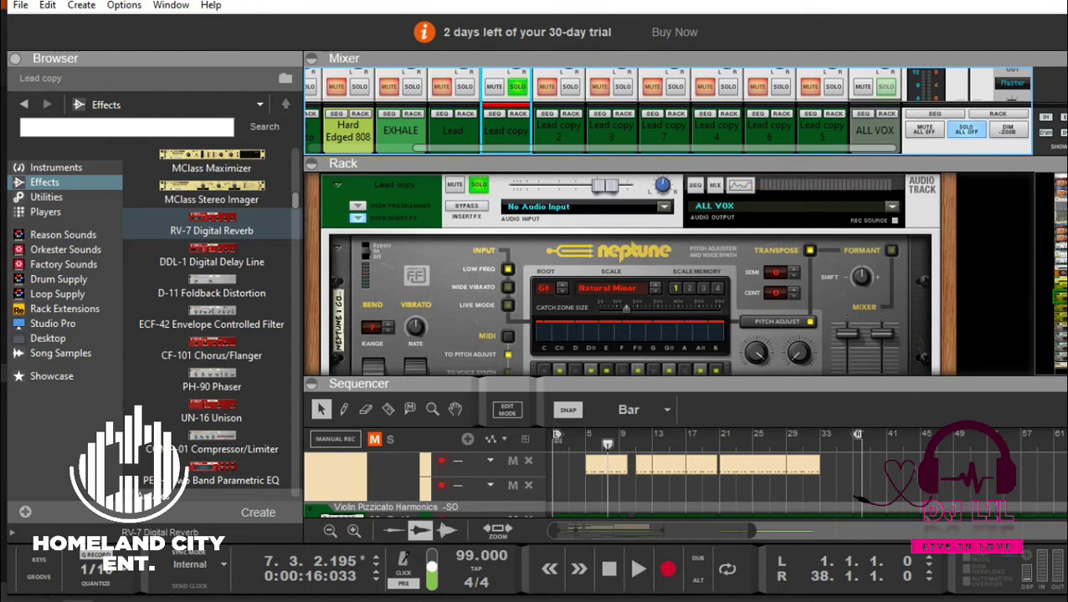
scroll(623, 273, "down", 3)
scroll(623, 274, "down", 3)
scroll(624, 274, "down", 3)
scroll(623, 273, "down", 3)
scroll(624, 274, "down", 5)
scroll(623, 273, "up", 2)
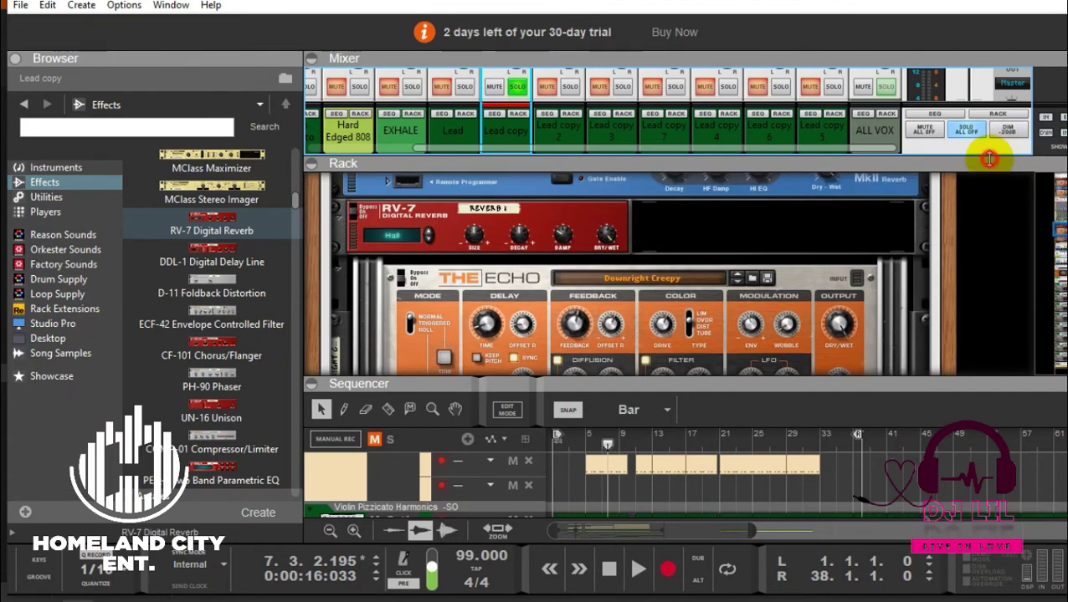
left_click_drag(989, 159, 973, 359)
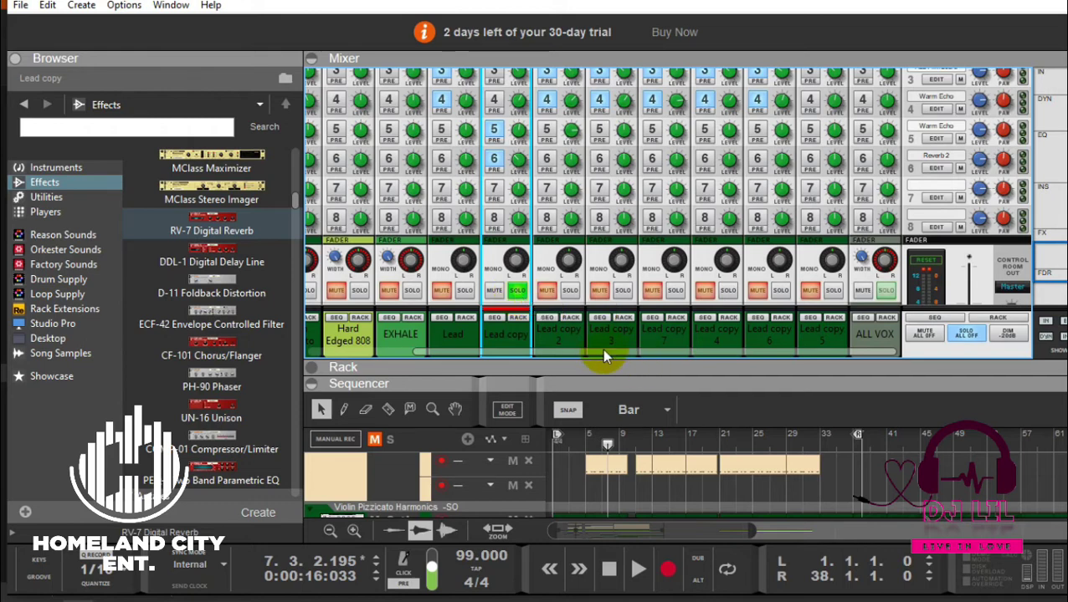
- Solo the EXHALE channel, switch on its FX5 send, and start playback
left_click_drag(581, 349, 470, 352)
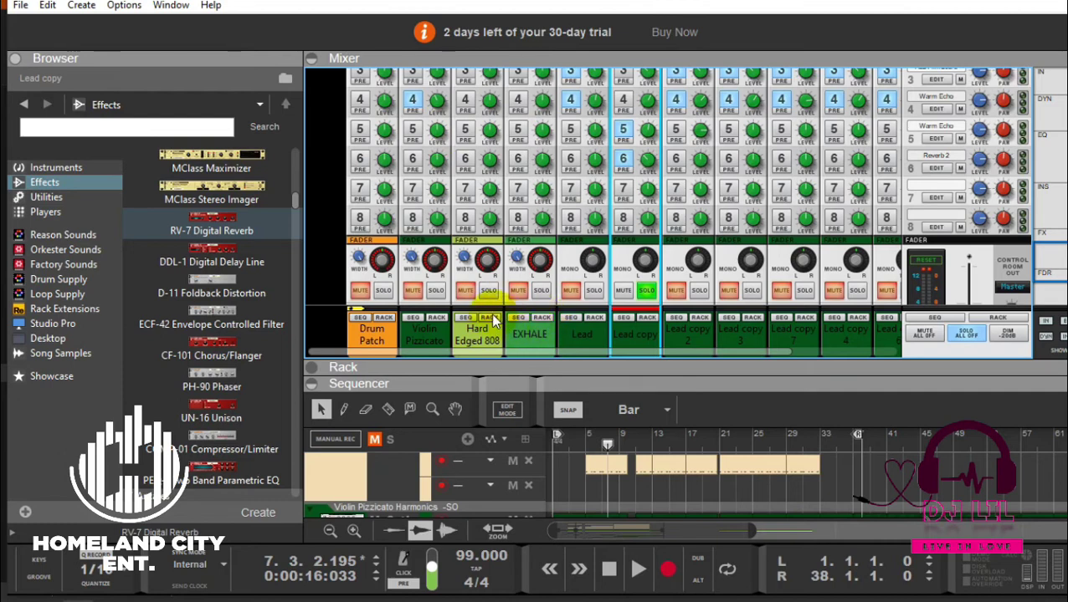
left_click(540, 289)
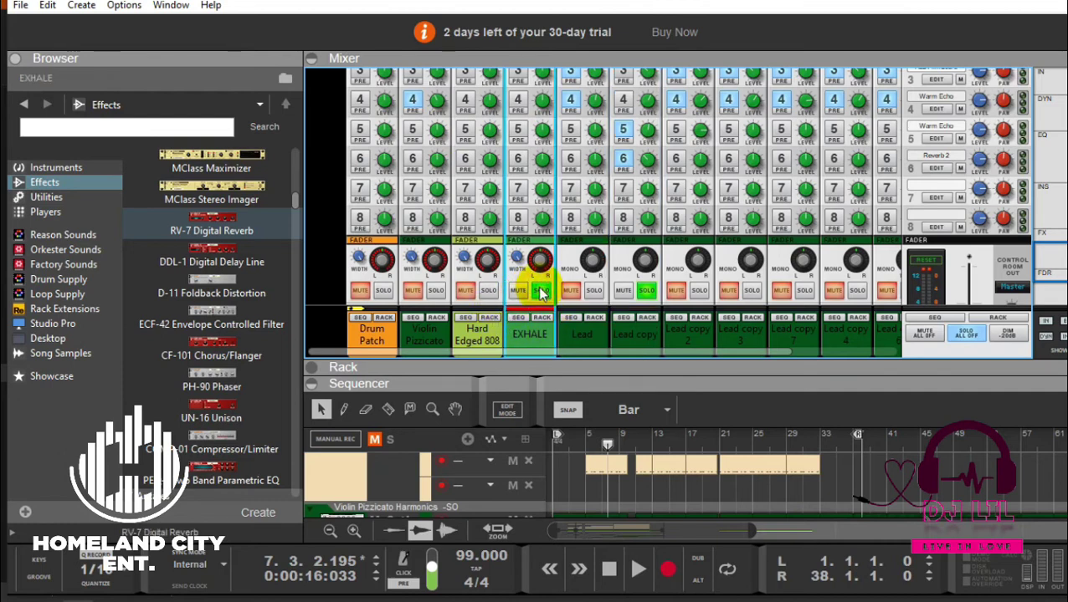
left_click(523, 132)
key("space")
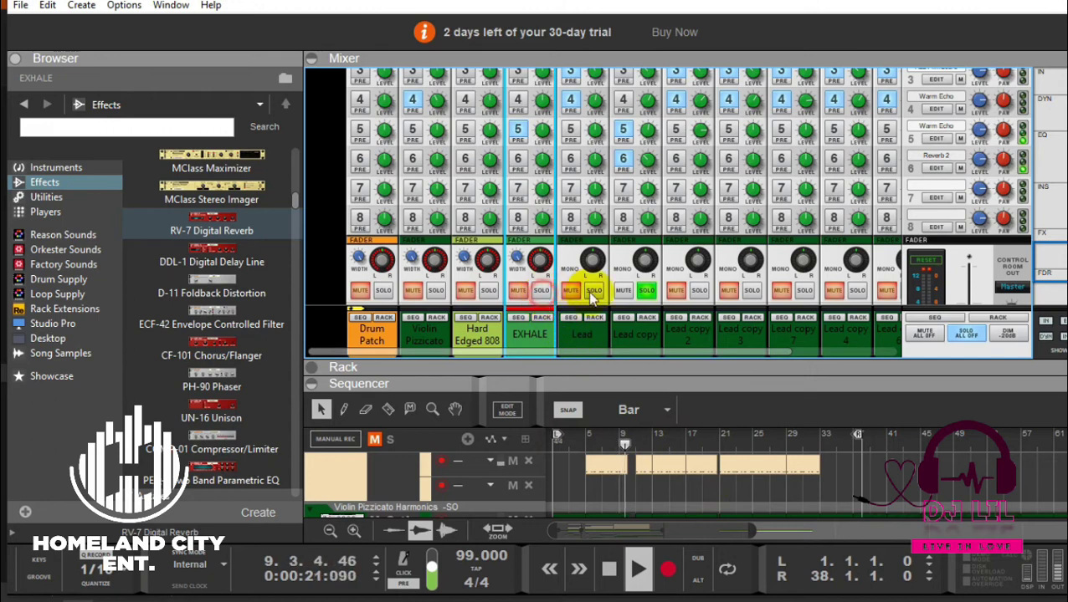
- Unsolo Lead copy, toggle EXHALE's solo, and switch on another FX5 send
left_click(647, 291)
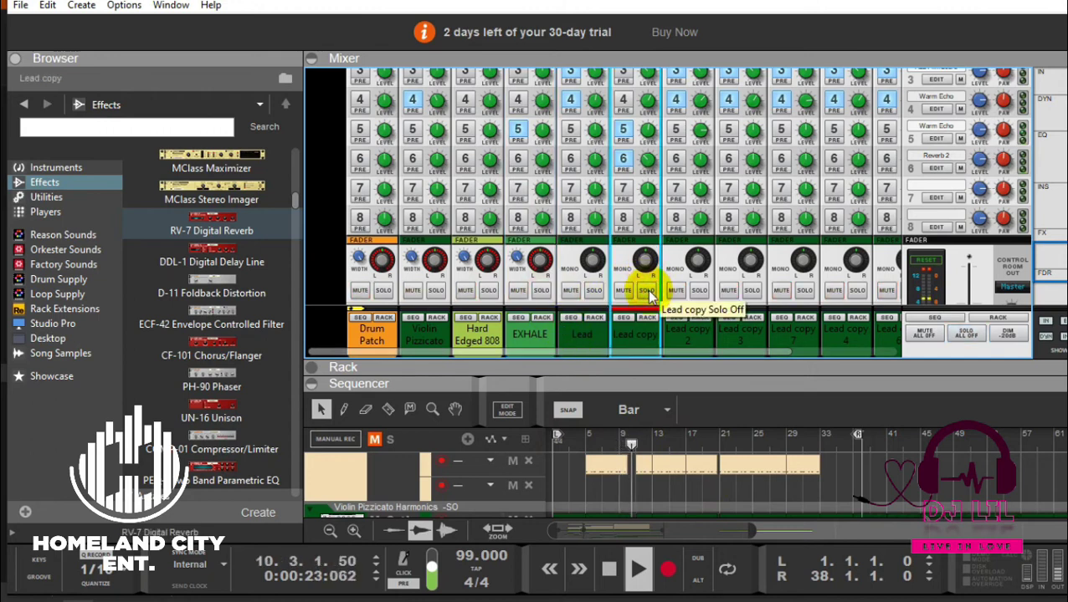
left_click(543, 290)
left_click(543, 290)
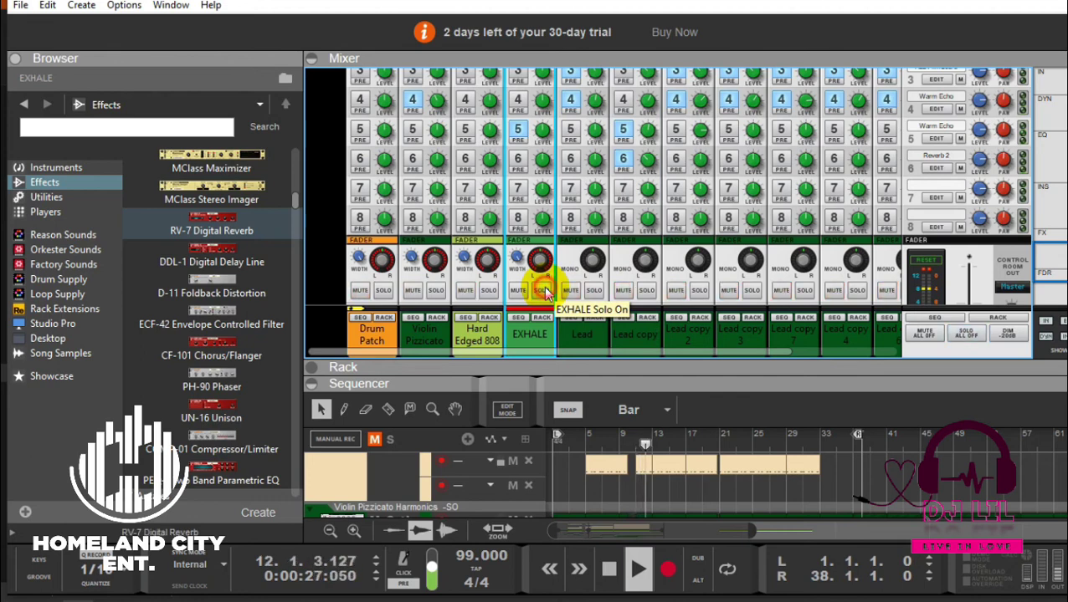
left_click(519, 130)
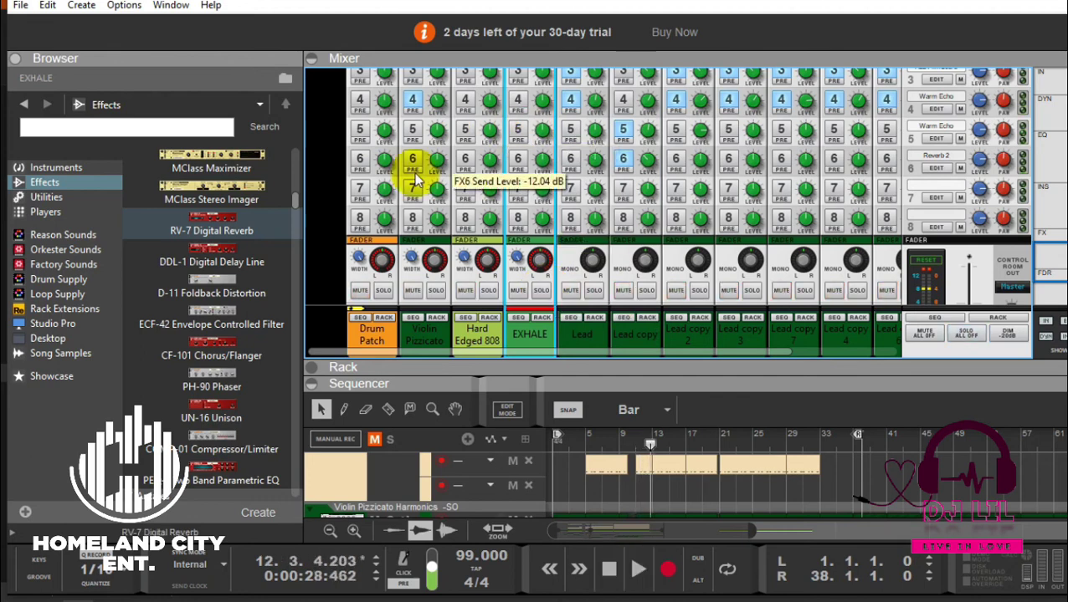
- Solo the Violin Pizzicato channel and play the song from bar 5
left_click(415, 132)
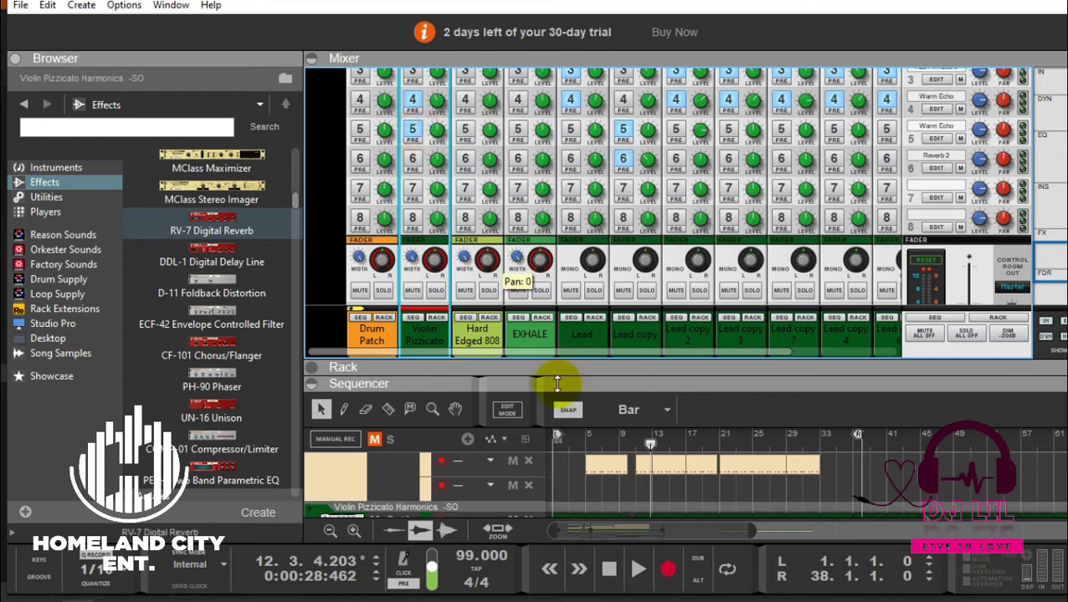
left_click(587, 436)
key("space")
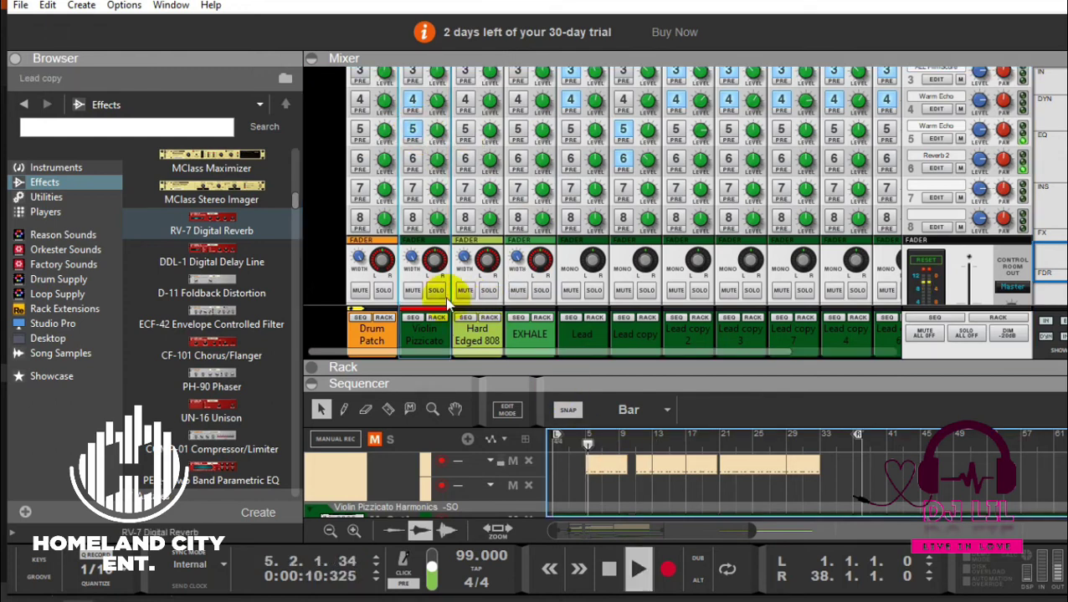
left_click(436, 290)
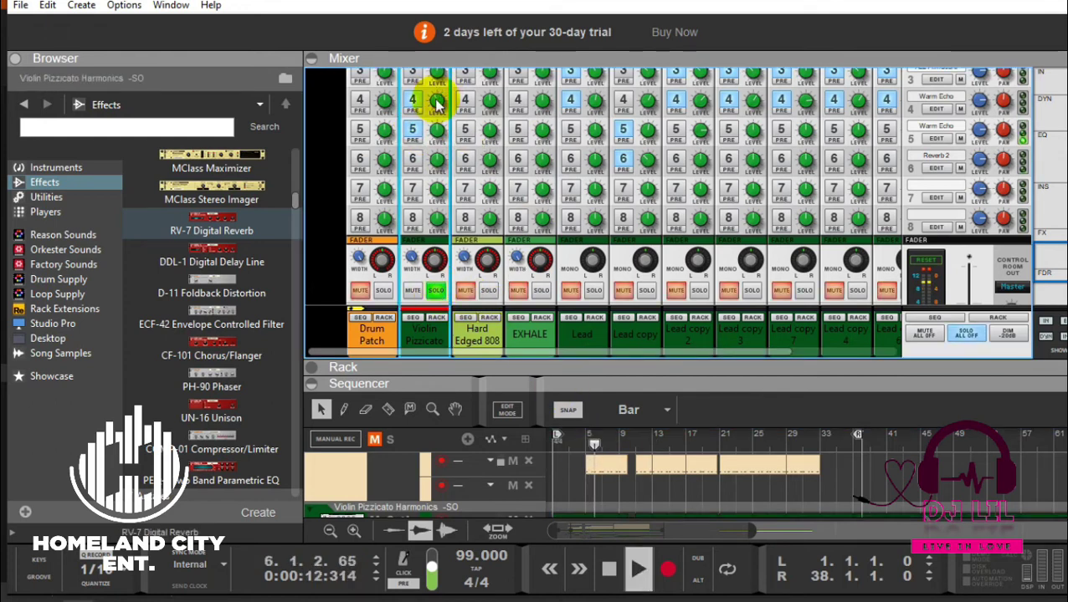
- Set the Violin Pizzicato FX5 send to 2.25 dB and enable FX6 at about -4 dB
left_click_drag(437, 127, 436, 131)
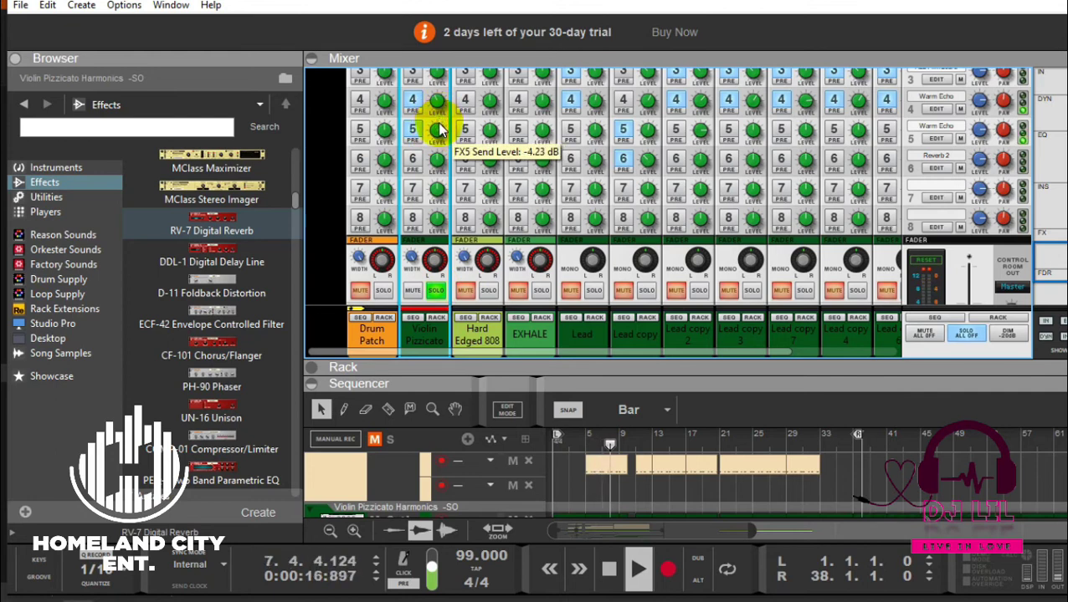
left_click(411, 160)
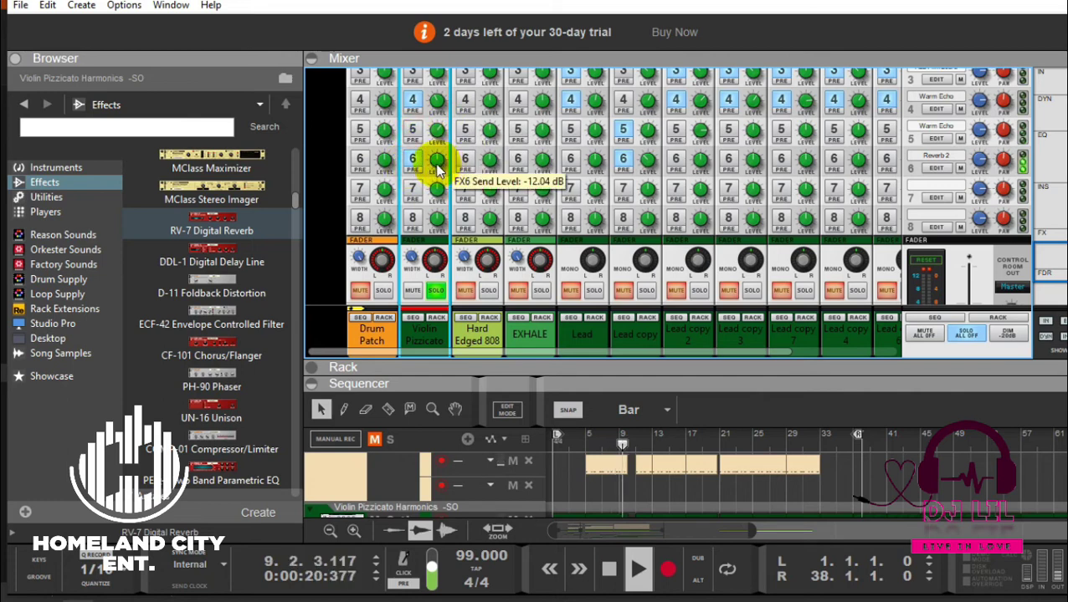
left_click_drag(436, 167, 451, 164)
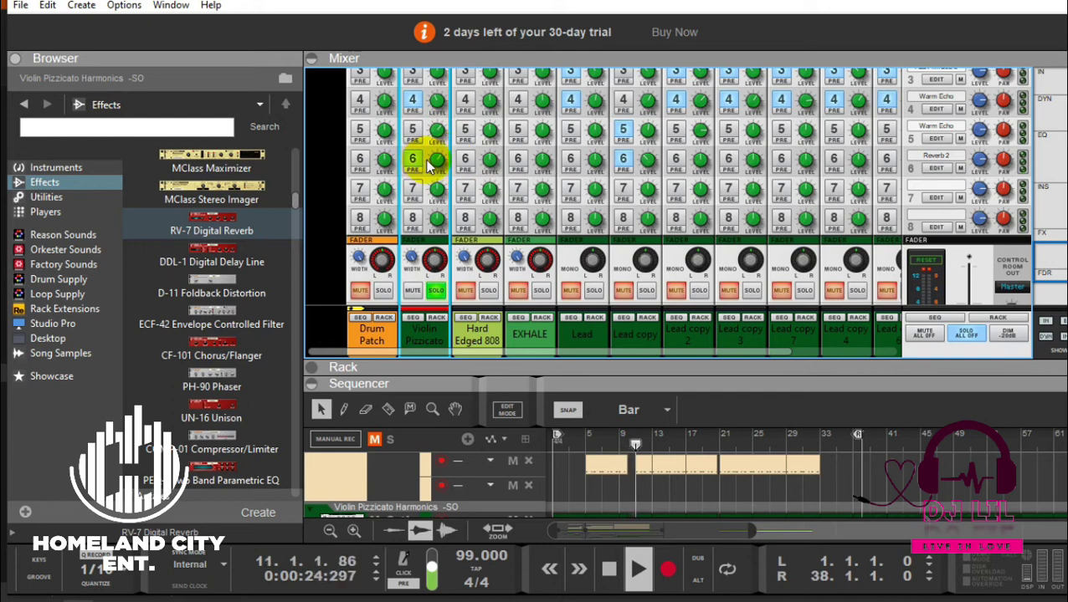
left_click_drag(429, 162, 436, 159)
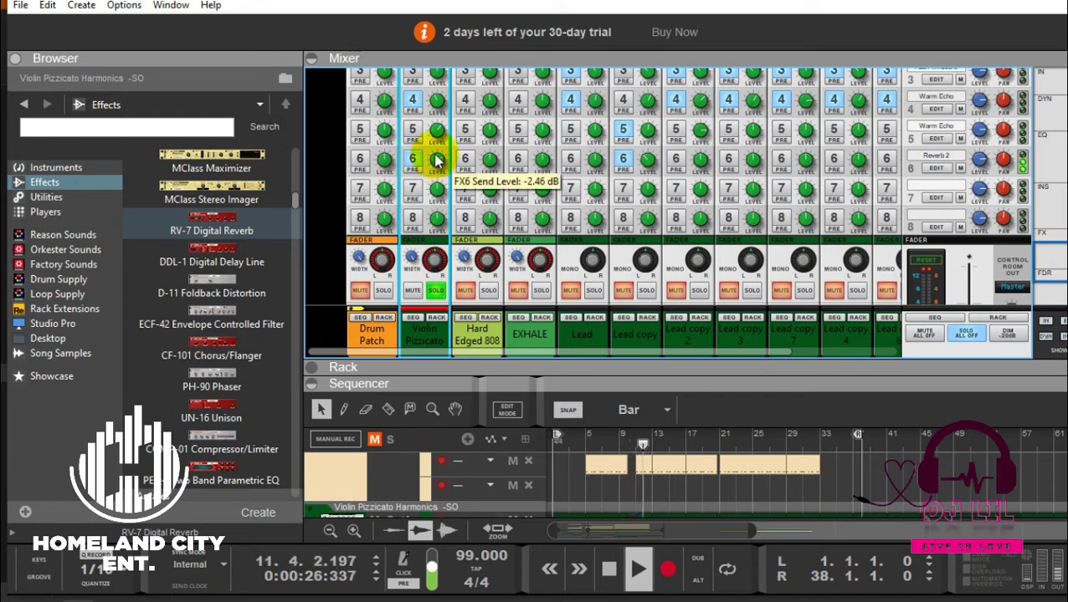
left_click_drag(436, 159, 418, 172)
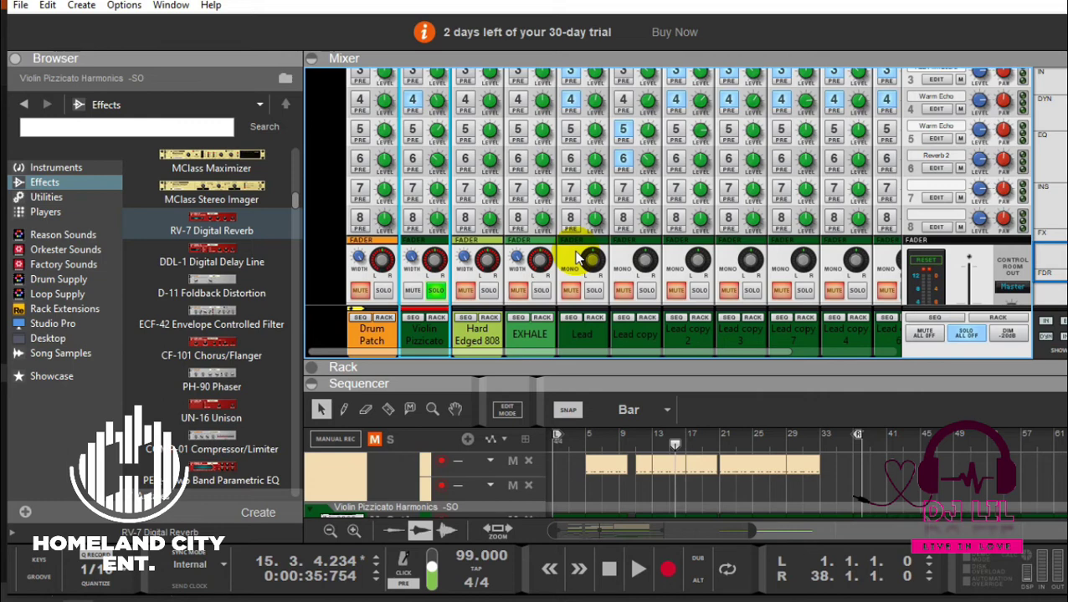
- Unsolo Violin Pizzicato and audition the full mix from bar 13, then stop
left_click(435, 290)
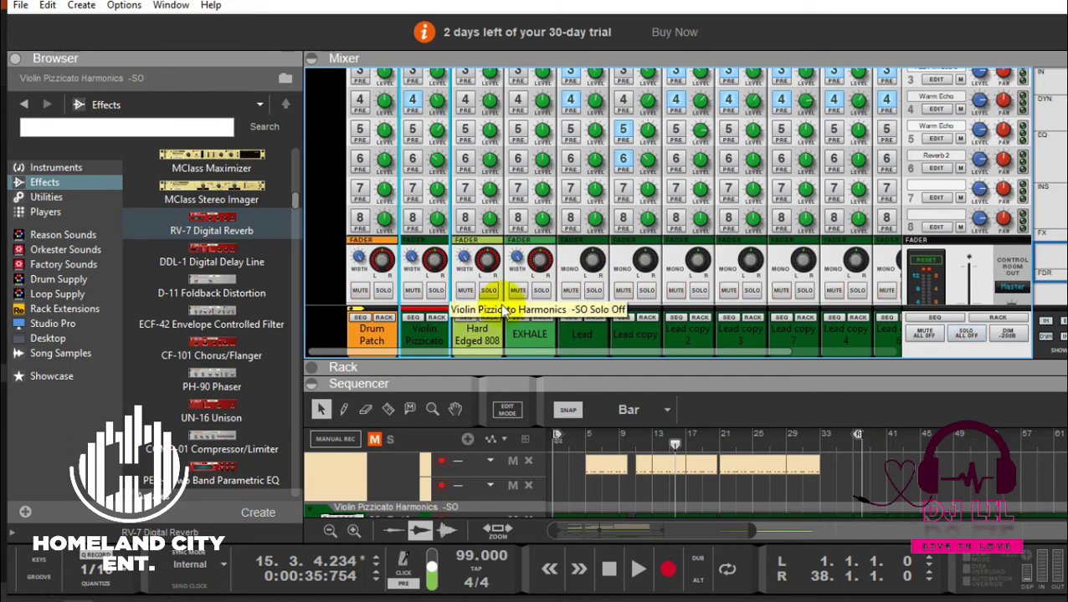
left_click(656, 440)
key("space")
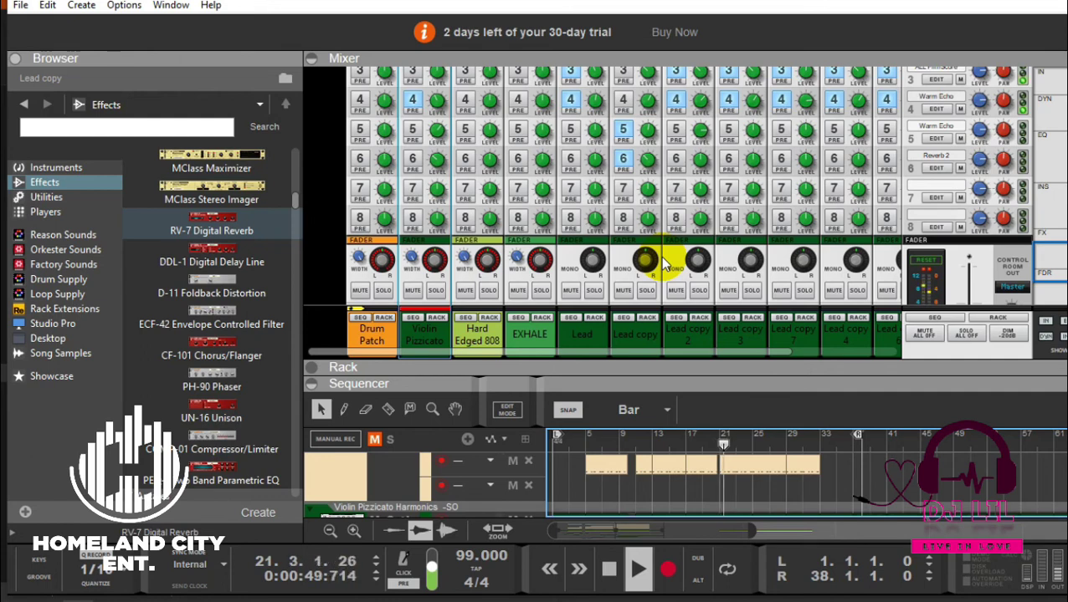
key("space")
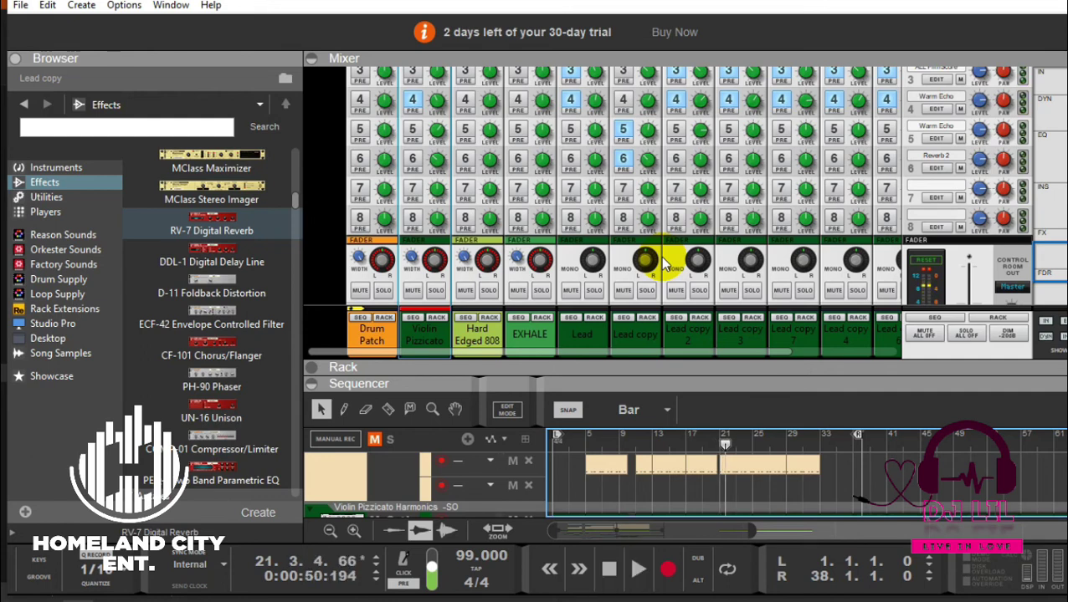